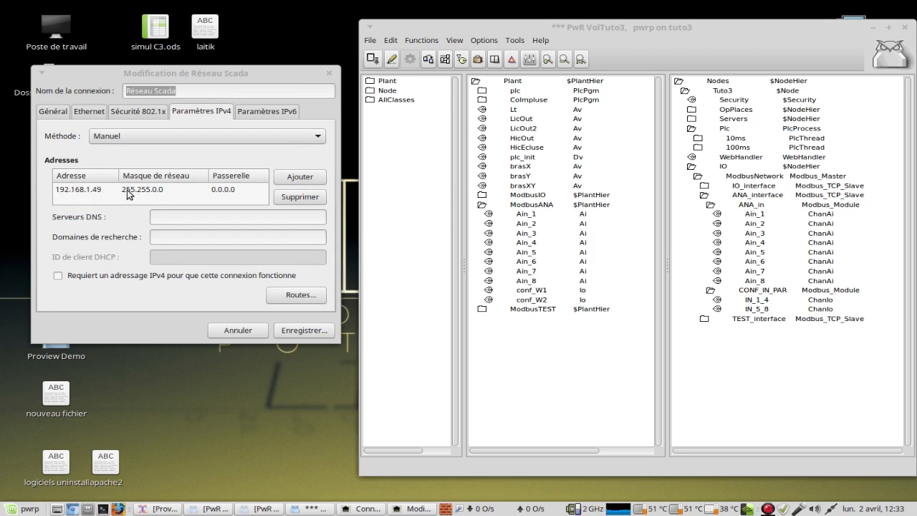
Close the network connection settings without saving, and examine the attributes of the ANA_interface Modbus slave.
{"action": "left_click", "coordinate": [238, 333]}
{"action": "left_click", "coordinate": [250, 270]}
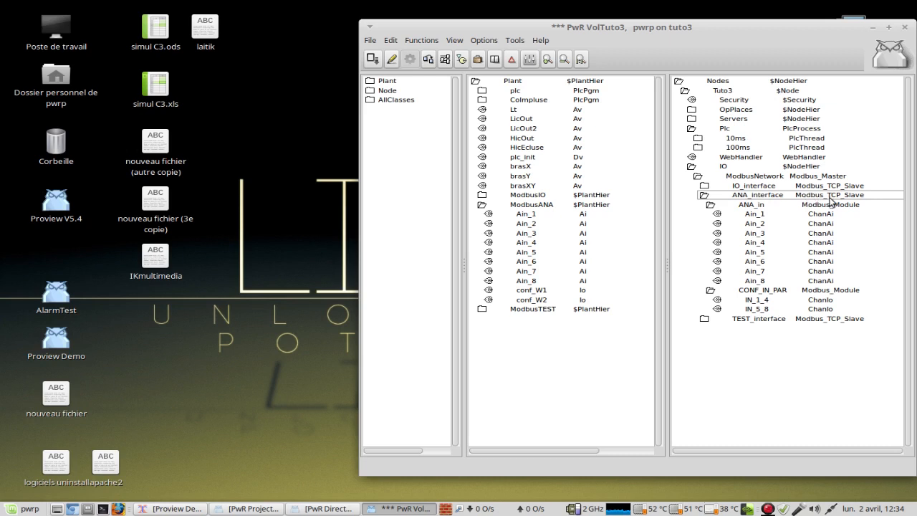
{"action": "right_click", "coordinate": [808, 199]}
{"action": "left_click", "coordinate": [826, 190]}
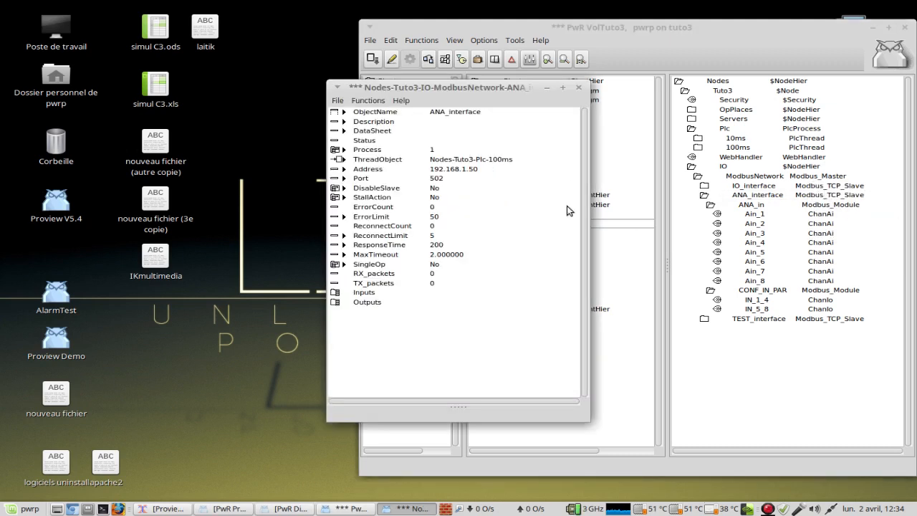
{"action": "left_click_drag", "start_coordinate": [517, 88], "coordinate": [292, 38]}
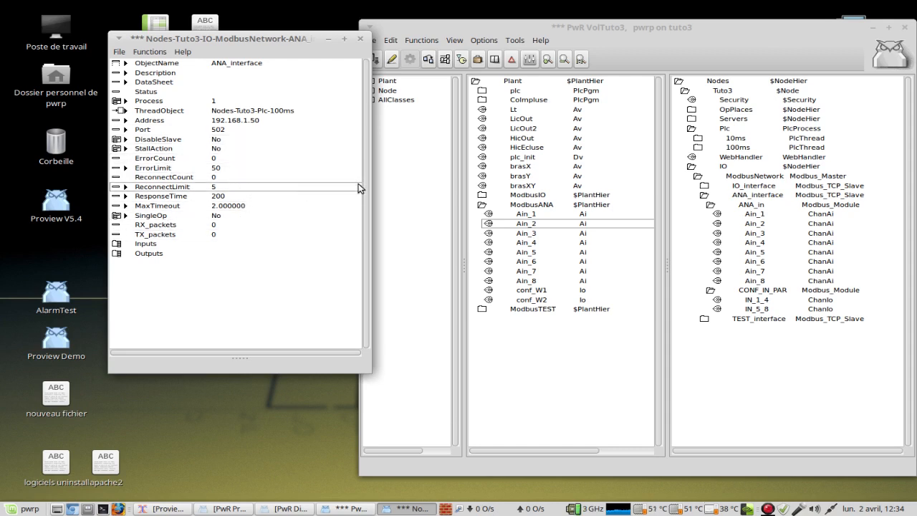
{"action": "left_click", "coordinate": [362, 39]}
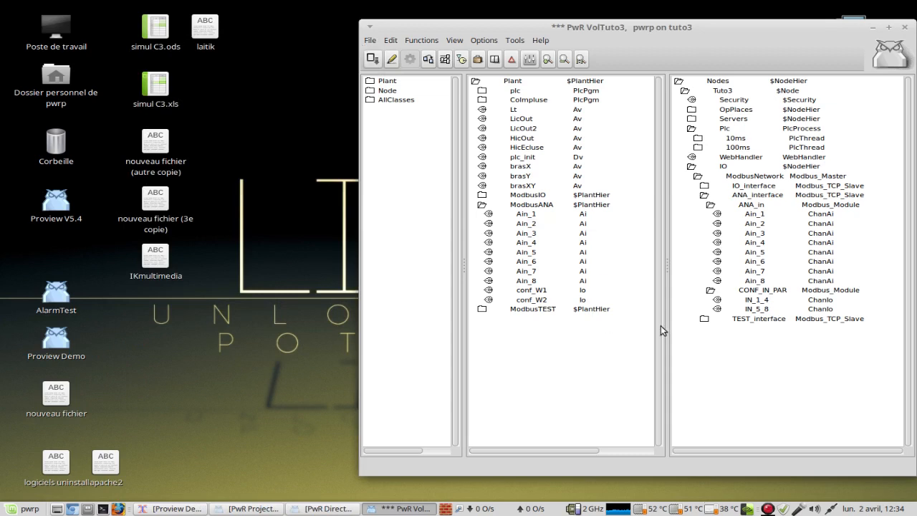
Examine the attributes of the ANA_in Modbus module, including its function code and address.
{"action": "right_click", "coordinate": [807, 208]}
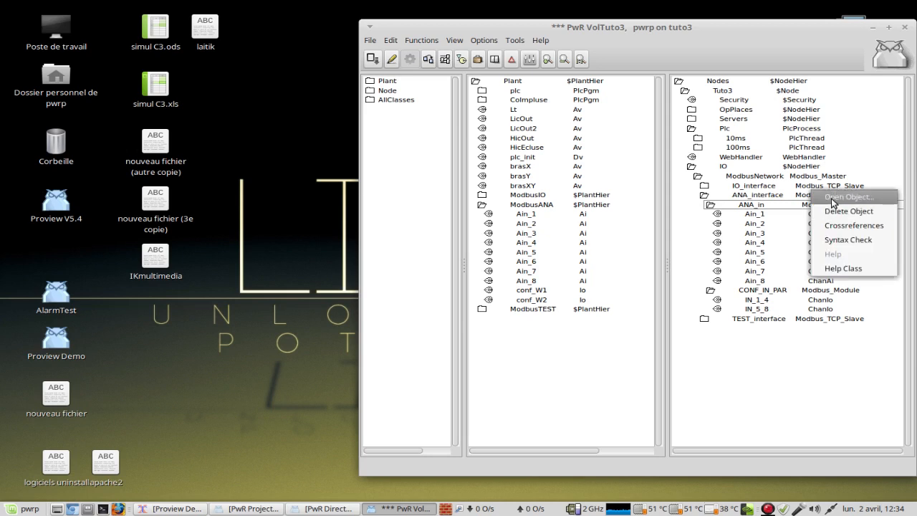
{"action": "left_click", "coordinate": [833, 203]}
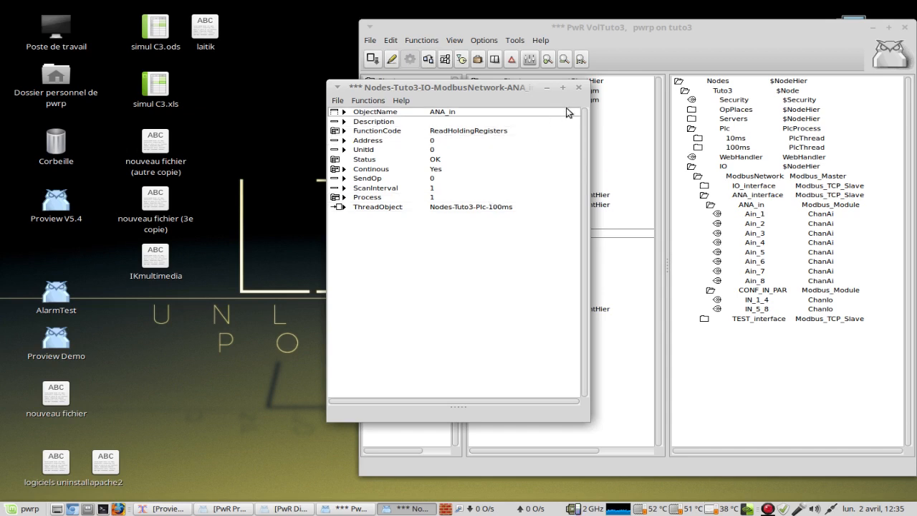
{"action": "left_click", "coordinate": [579, 88]}
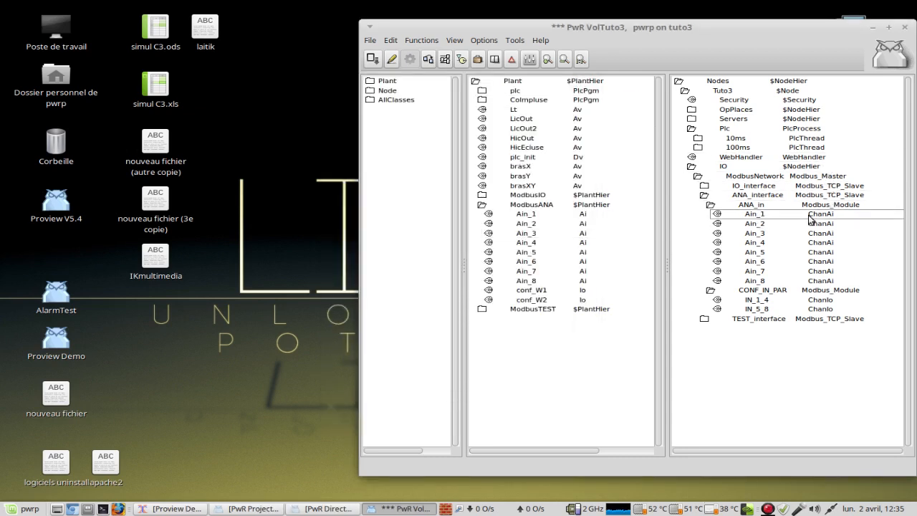
Examine the signal range and representation attributes of the Ain_1 and Ain_2 channels under ANA_in.
{"action": "right_click", "coordinate": [750, 216]}
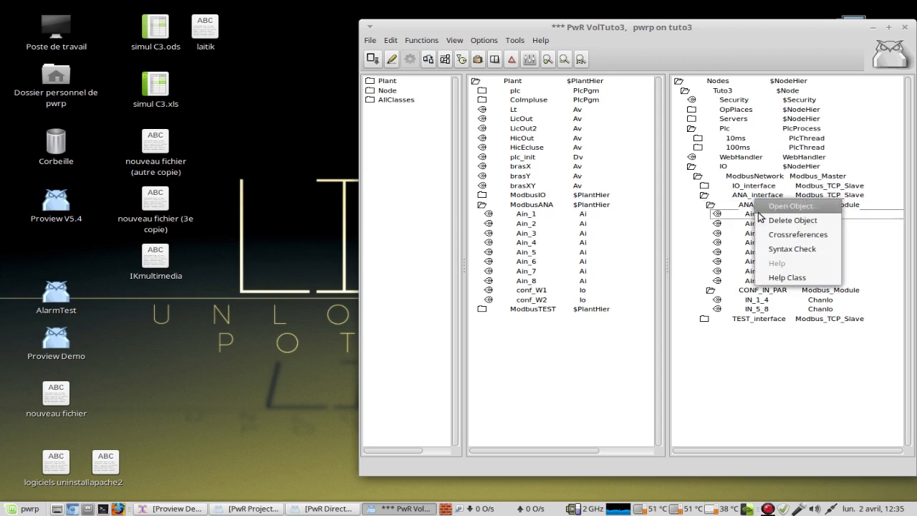
{"action": "left_click", "coordinate": [782, 206]}
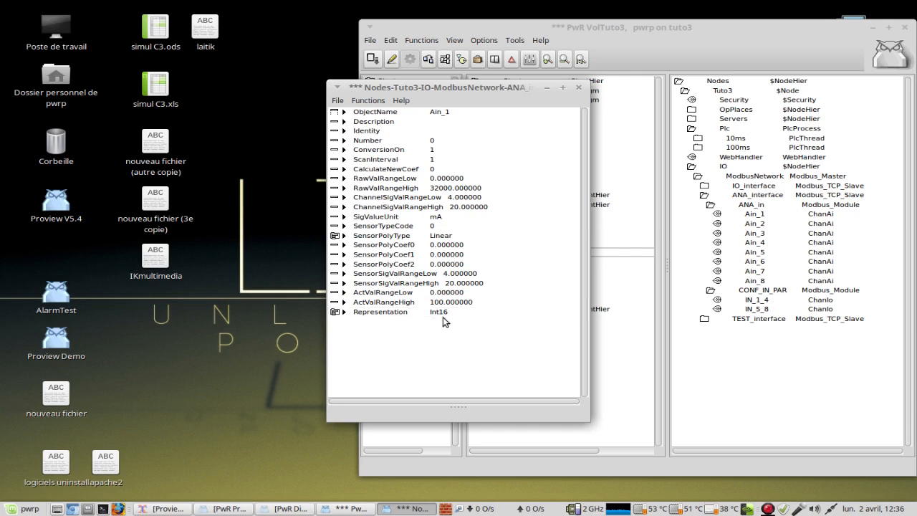
{"action": "left_click", "coordinate": [580, 88]}
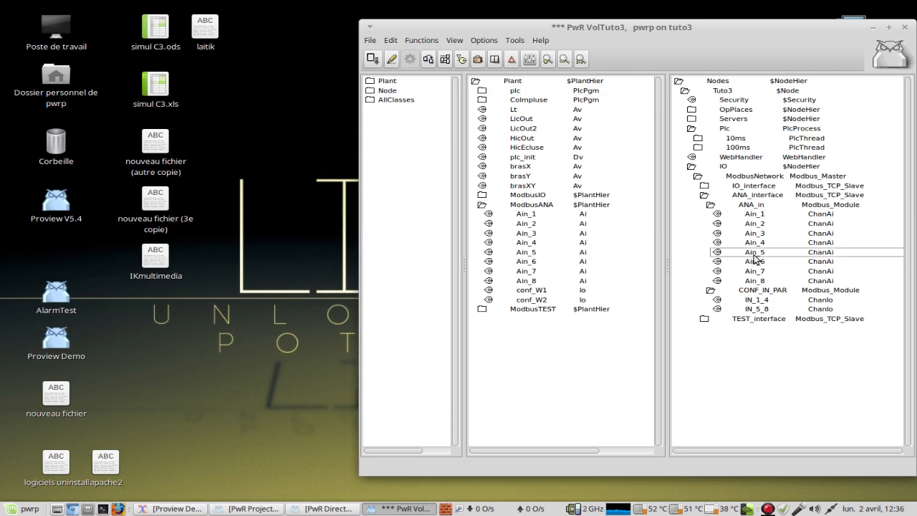
{"action": "right_click", "coordinate": [748, 227]}
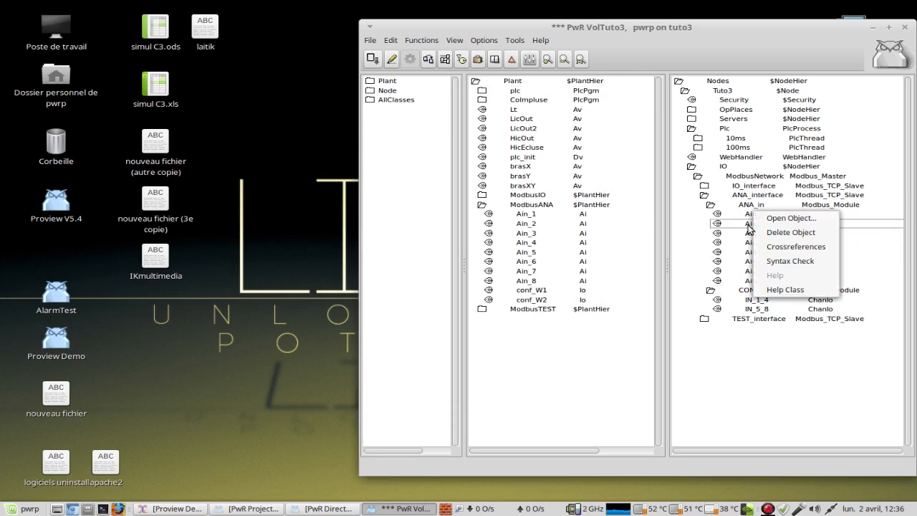
{"action": "left_click", "coordinate": [777, 219]}
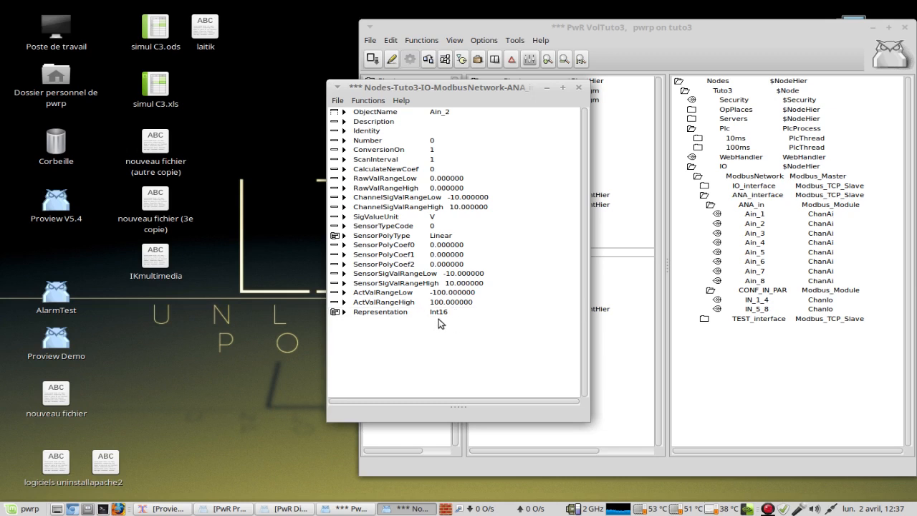
{"action": "left_click", "coordinate": [580, 87]}
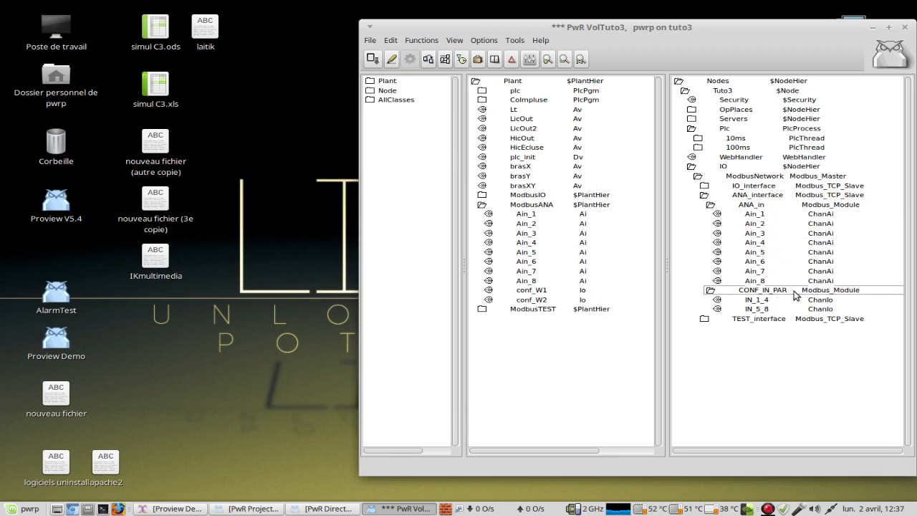
Examine the attributes of the CONF_IN_PAR module and its IN_1_4 channel.
{"action": "right_click", "coordinate": [816, 295]}
{"action": "left_click", "coordinate": [816, 286]}
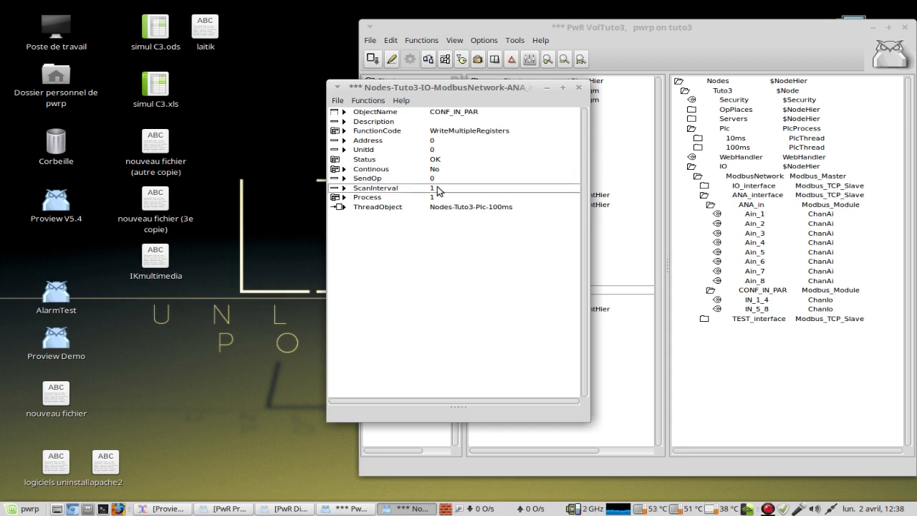
{"action": "left_click", "coordinate": [580, 88]}
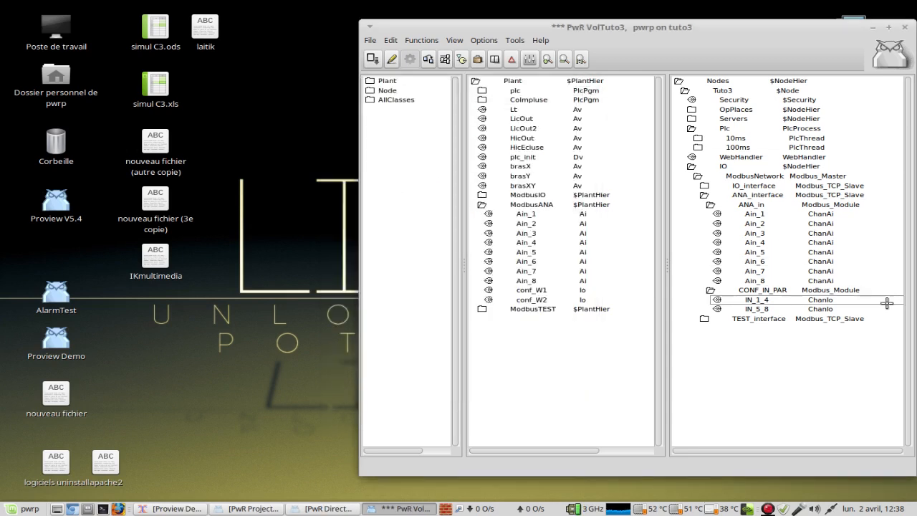
{"action": "right_click", "coordinate": [752, 304]}
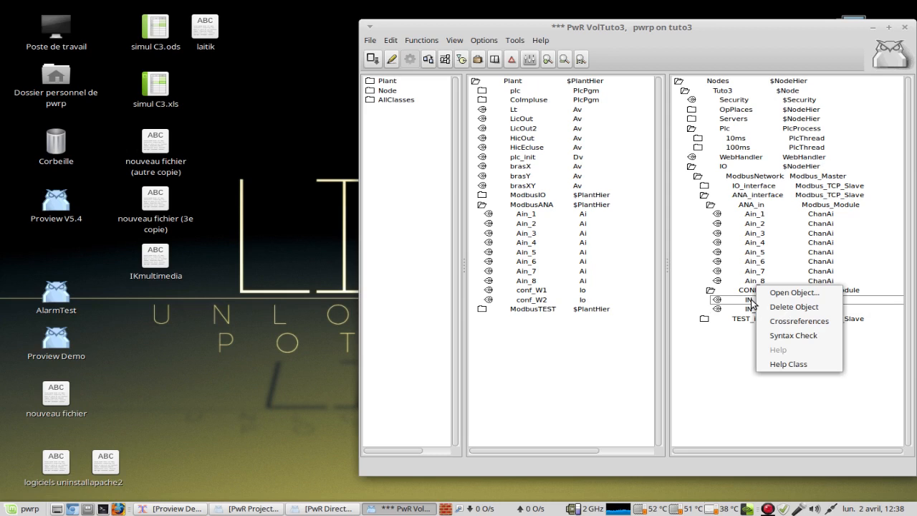
{"action": "left_click", "coordinate": [788, 292]}
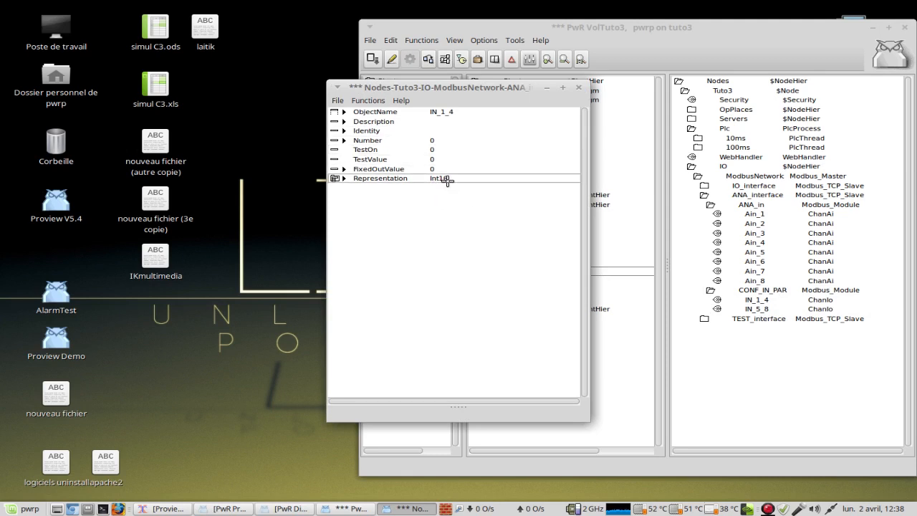
{"action": "left_click", "coordinate": [579, 88]}
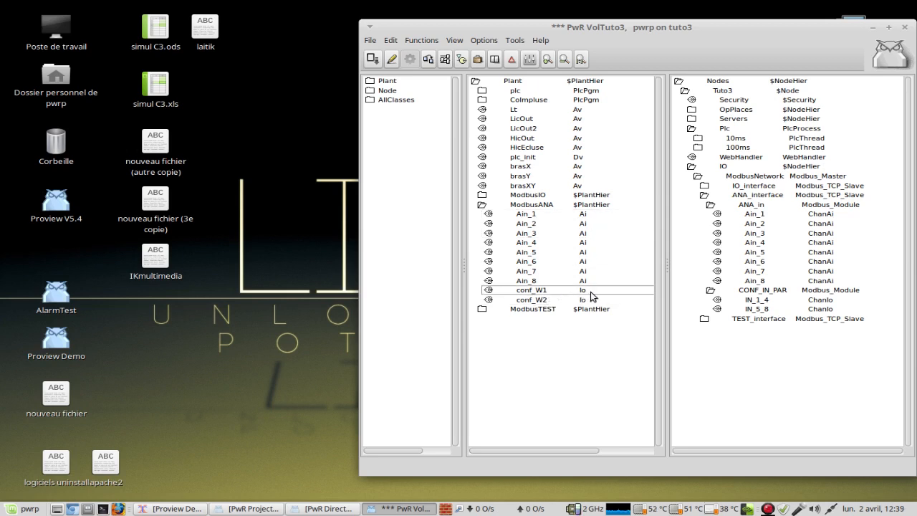
Open the Ain_1 signal under ModbusANA and examine its channel connection, values and presentation limits.
{"action": "right_click", "coordinate": [527, 217]}
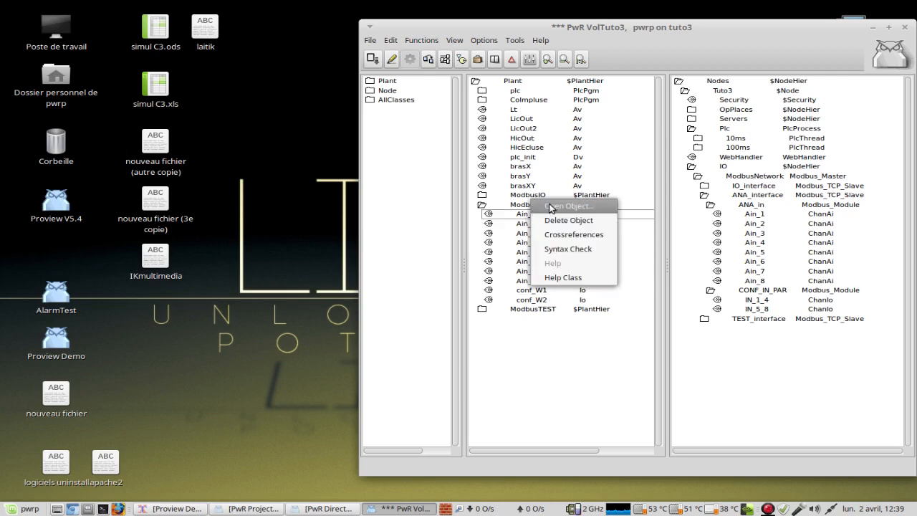
{"action": "left_click", "coordinate": [550, 208]}
{"action": "left_click_drag", "start_coordinate": [515, 90], "coordinate": [246, 57]}
{"action": "left_click_drag", "start_coordinate": [317, 171], "coordinate": [392, 172]}
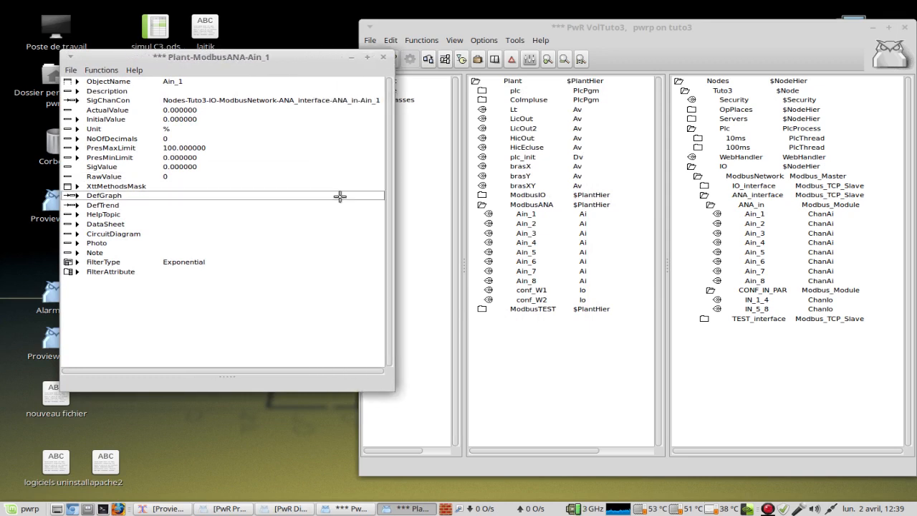
{"action": "left_click", "coordinate": [754, 214]}
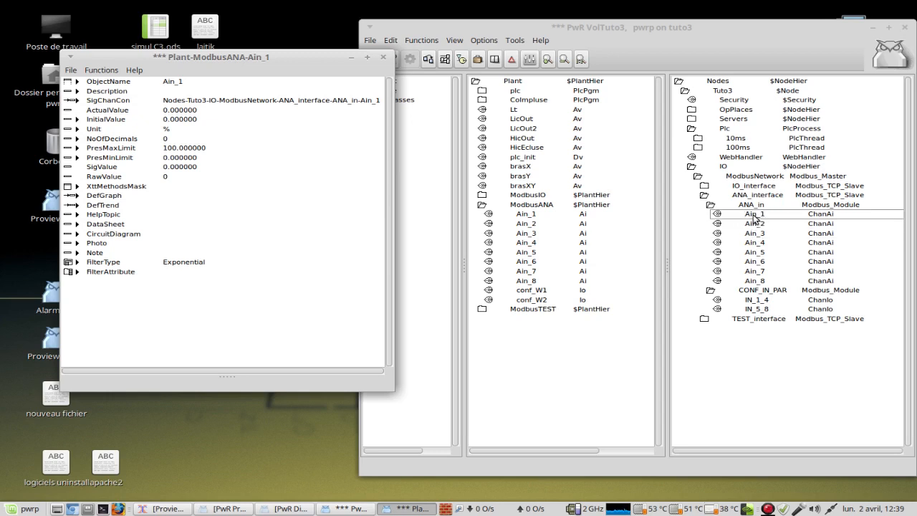
{"action": "left_click", "coordinate": [203, 115]}
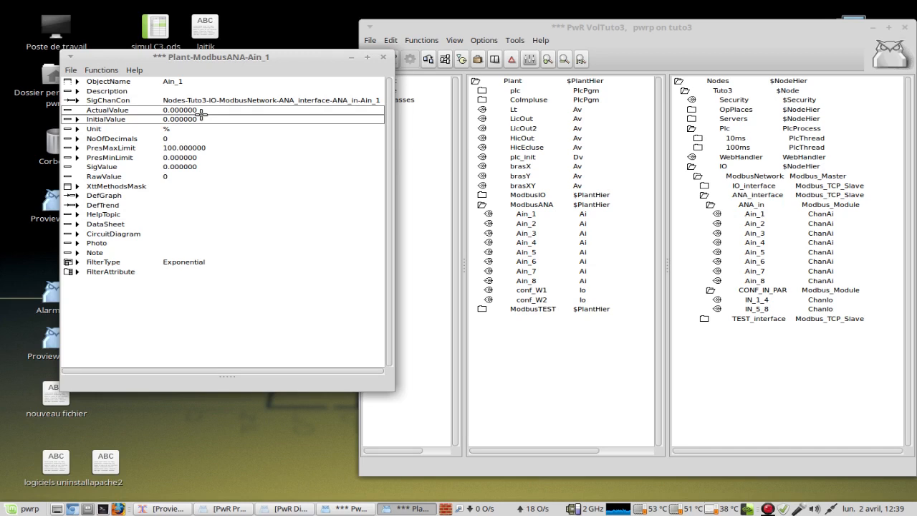
{"action": "left_click", "coordinate": [207, 111]}
{"action": "left_click", "coordinate": [190, 153]}
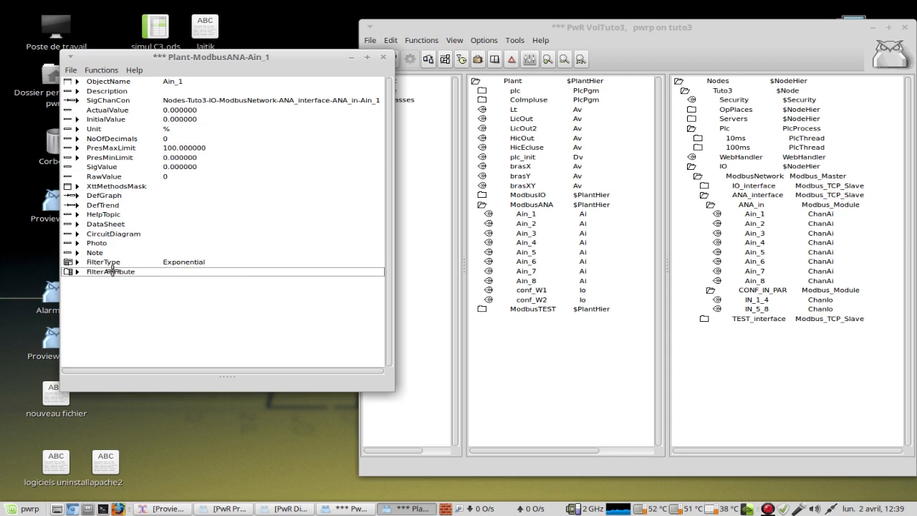
Expand the Ain_1 signal's FilterType and FilterAttribute entries to examine them, and close the object.
{"action": "left_click", "coordinate": [67, 263]}
{"action": "left_click", "coordinate": [66, 290]}
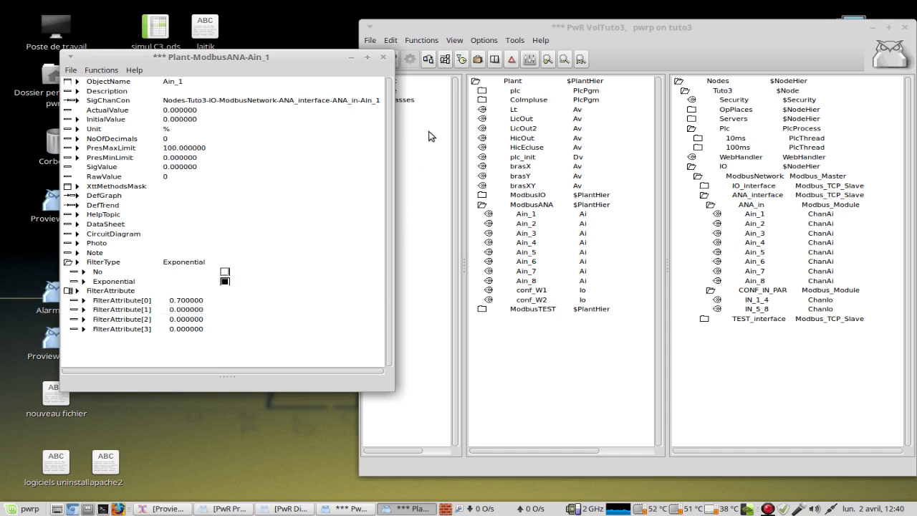
{"action": "left_click", "coordinate": [384, 59]}
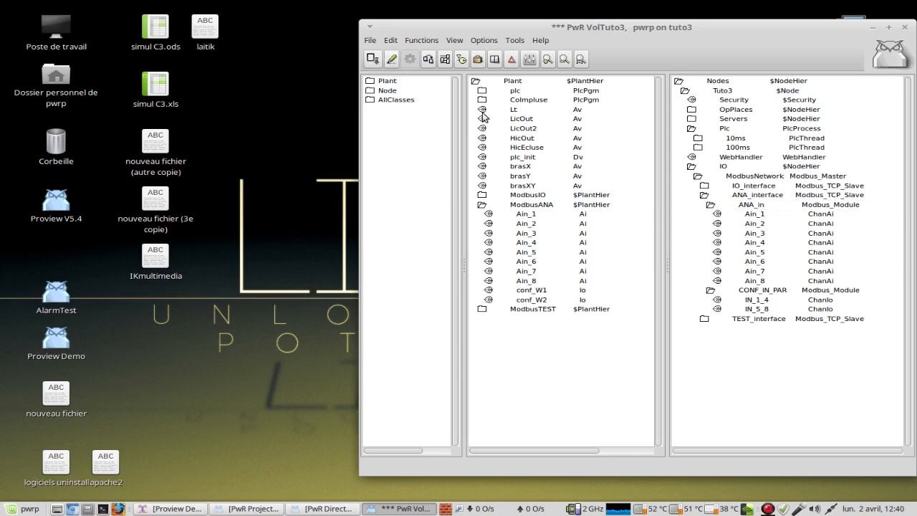
Connect the Ain_1 signal under ModbusANA to the Ain_1 channel of the ANA_in module.
{"action": "left_click", "coordinate": [757, 214]}
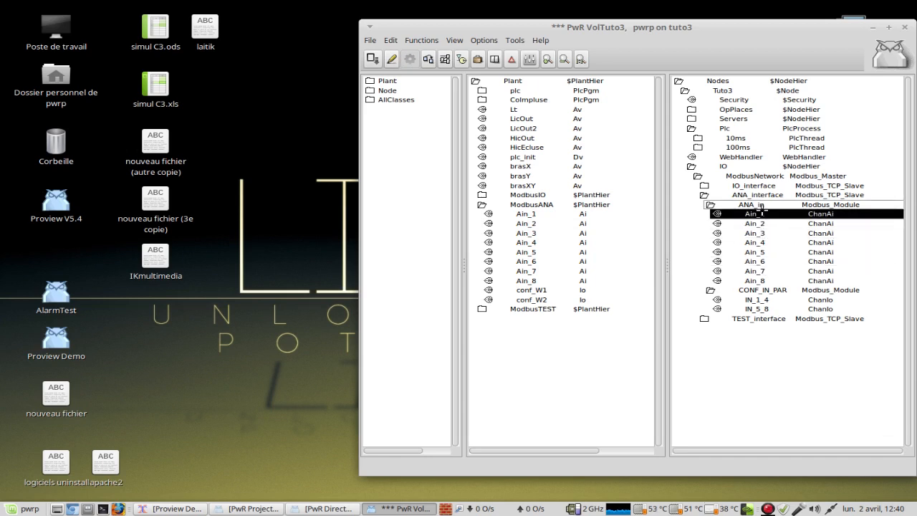
{"action": "right_click", "coordinate": [524, 217]}
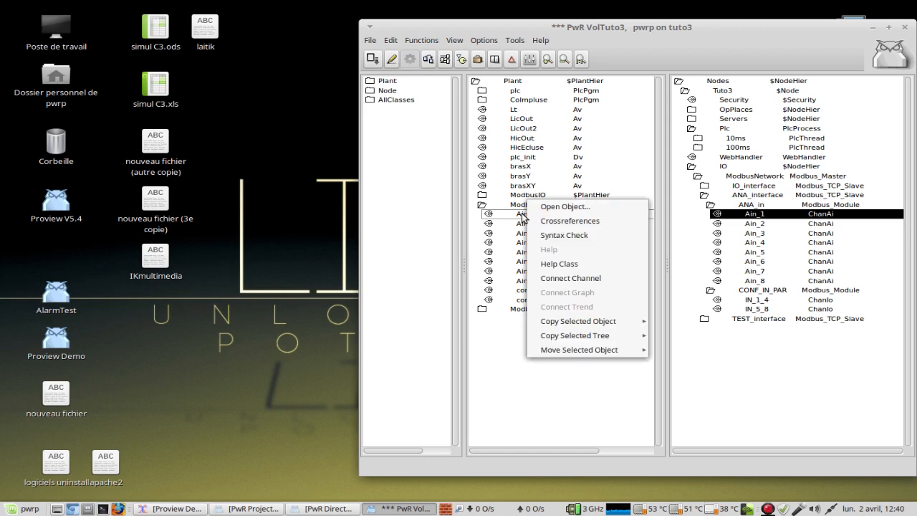
{"action": "left_click", "coordinate": [603, 278]}
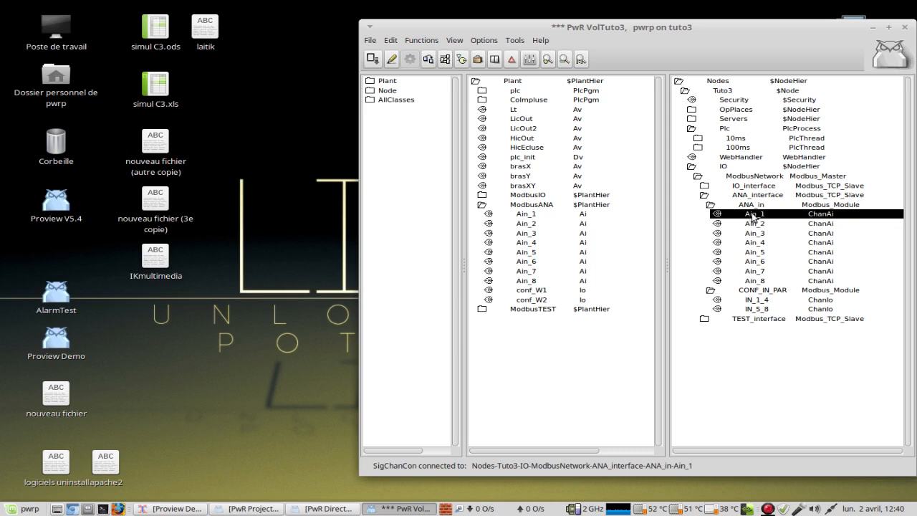
Reopen the ModbusANA Ain_1 signal and check the full channel path in SigChanCon.
{"action": "right_click", "coordinate": [527, 218]}
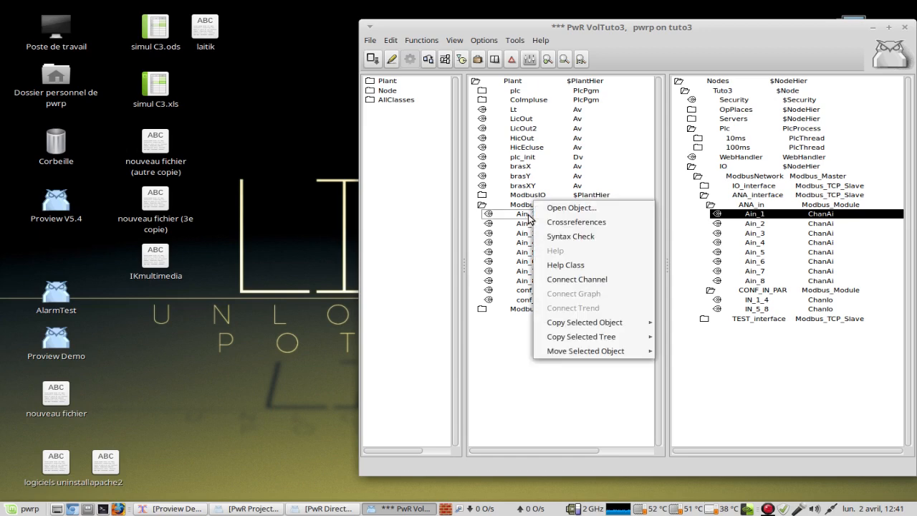
{"action": "left_click", "coordinate": [558, 208]}
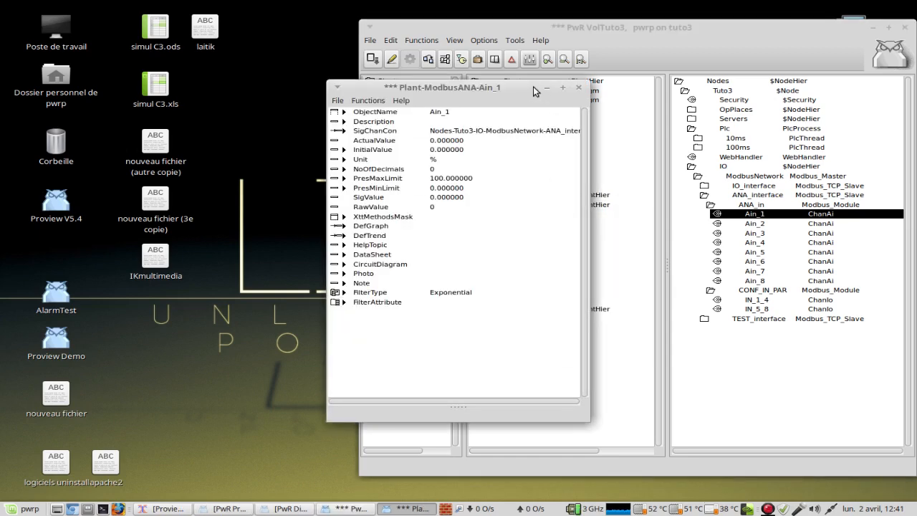
{"action": "left_click_drag", "start_coordinate": [544, 95], "coordinate": [293, 62]}
{"action": "left_click_drag", "start_coordinate": [335, 143], "coordinate": [461, 148]}
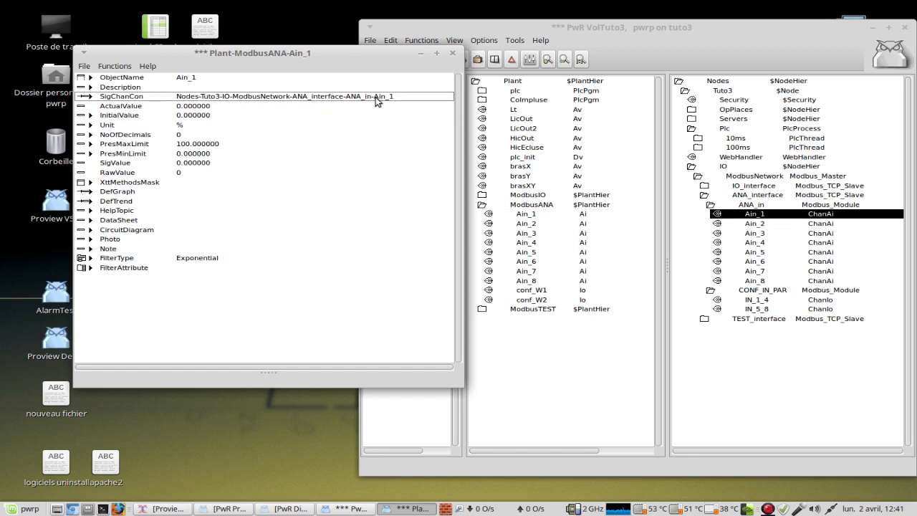
{"action": "left_click", "coordinate": [452, 53]}
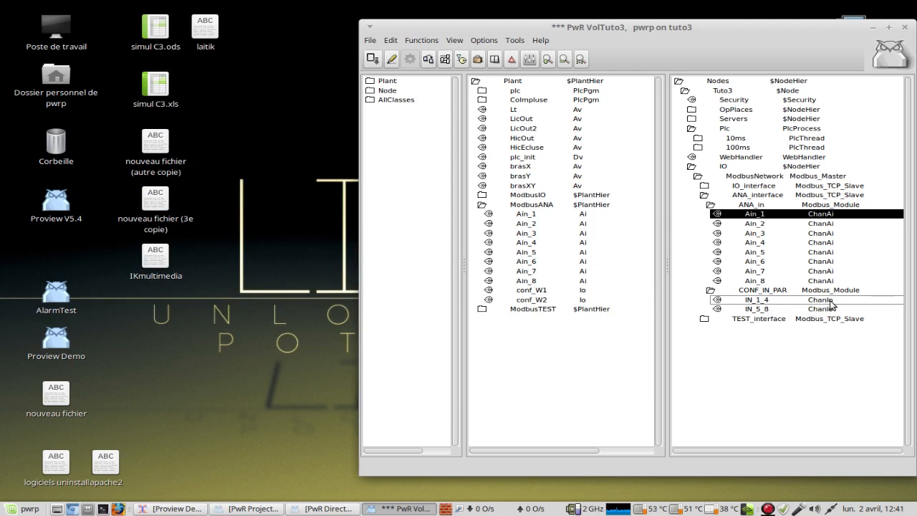
Connect the conf_W1 signal under ModbusANA to the IN_1_4 channel of the CONF_IN_PAR module.
{"action": "left_click", "coordinate": [758, 302]}
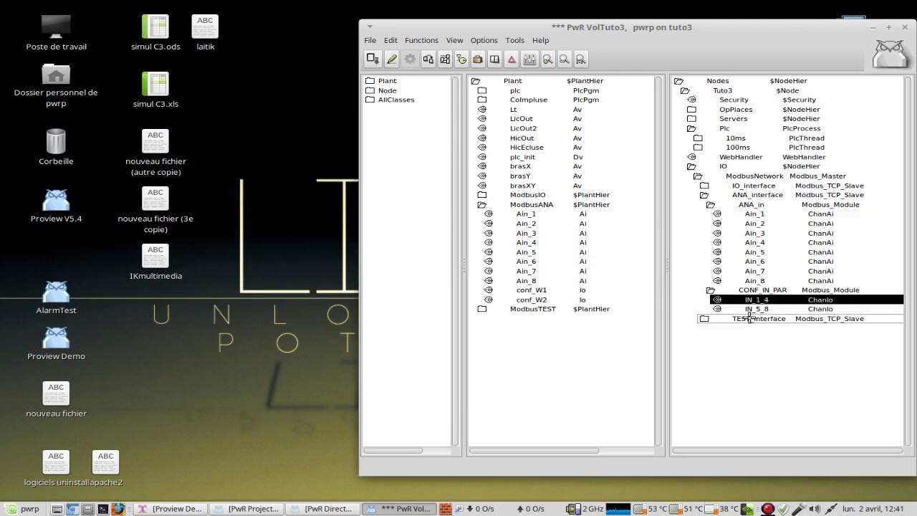
{"action": "right_click", "coordinate": [532, 292]}
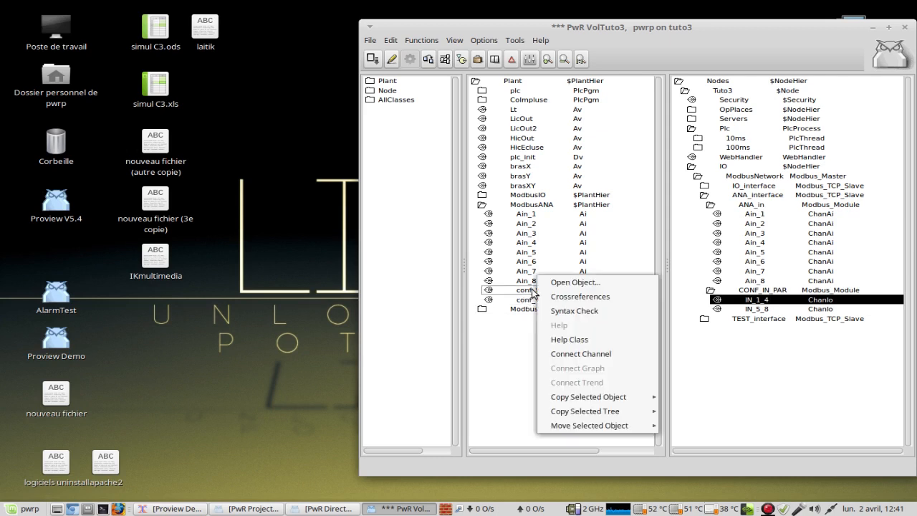
{"action": "left_click", "coordinate": [613, 355]}
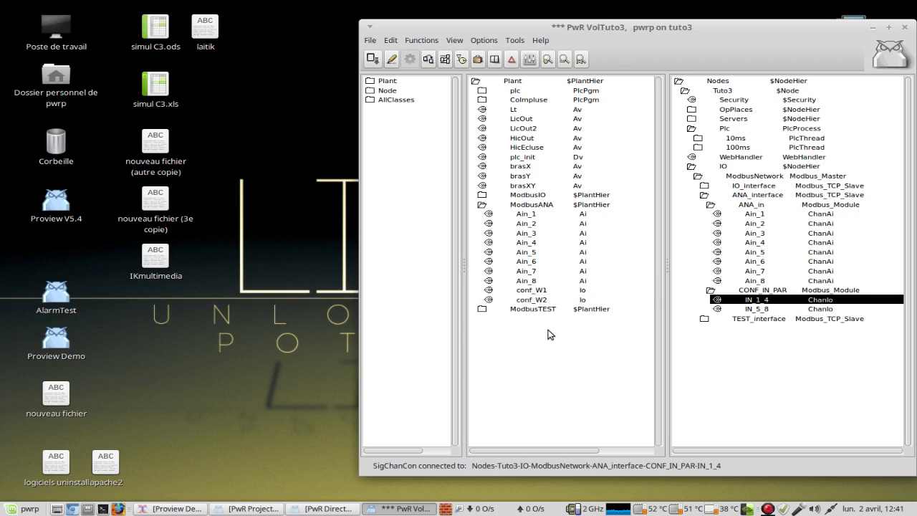
Open the conf_W1 signal under ModbusANA, examine its SigChanCon and InitialValue attributes, and close the object.
{"action": "right_click", "coordinate": [533, 294]}
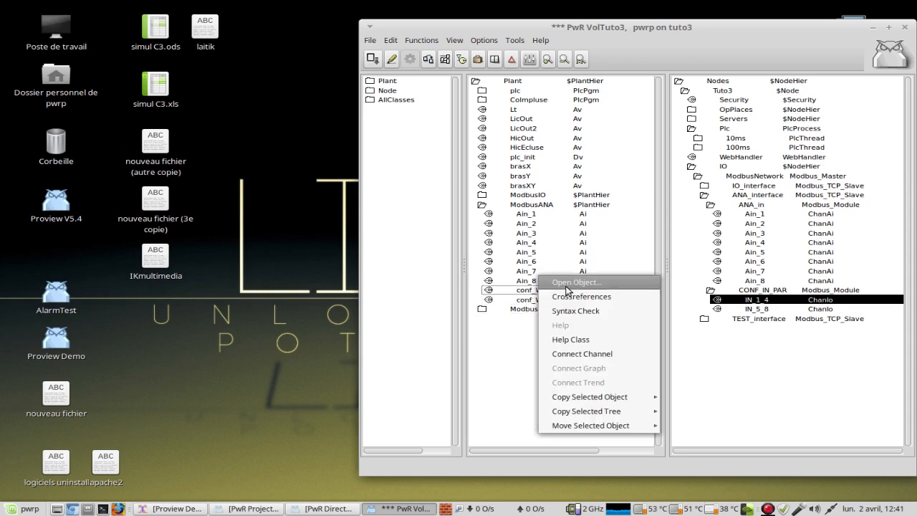
{"action": "left_click", "coordinate": [551, 279]}
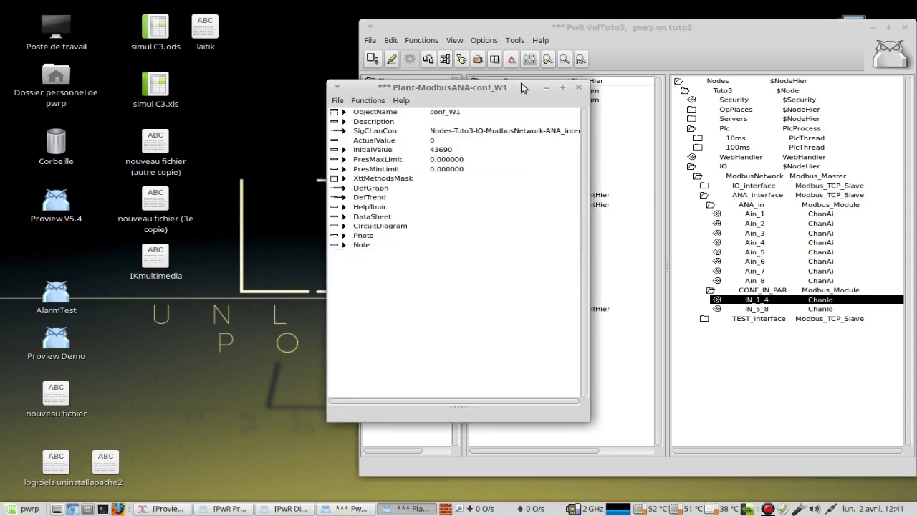
{"action": "left_click_drag", "start_coordinate": [525, 89], "coordinate": [246, 23]}
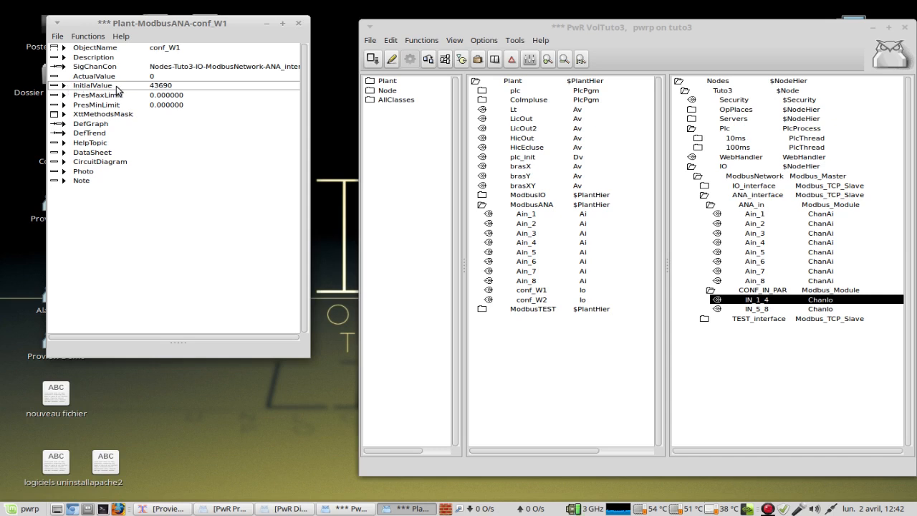
{"action": "left_click", "coordinate": [298, 23]}
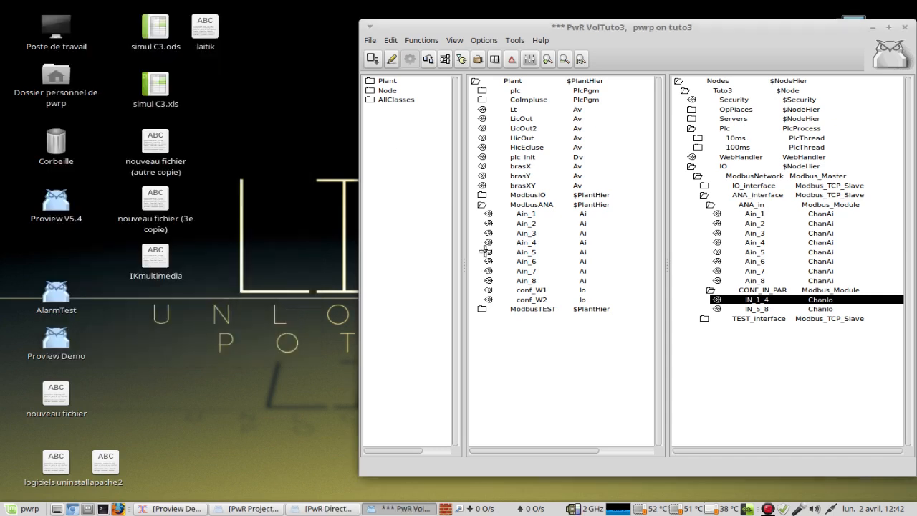
Check the InitialValue attribute of the conf_W2 signal under ModbusANA and close the object.
{"action": "right_click", "coordinate": [546, 301]}
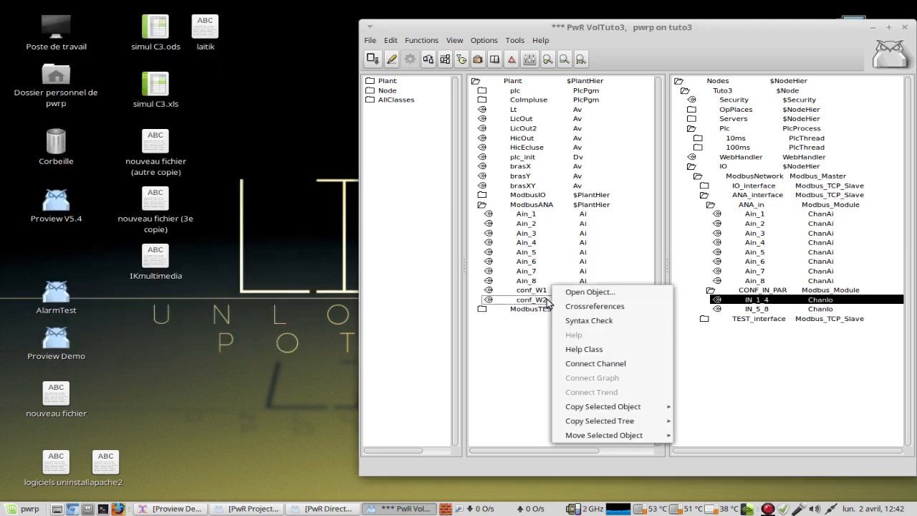
{"action": "left_click", "coordinate": [569, 298]}
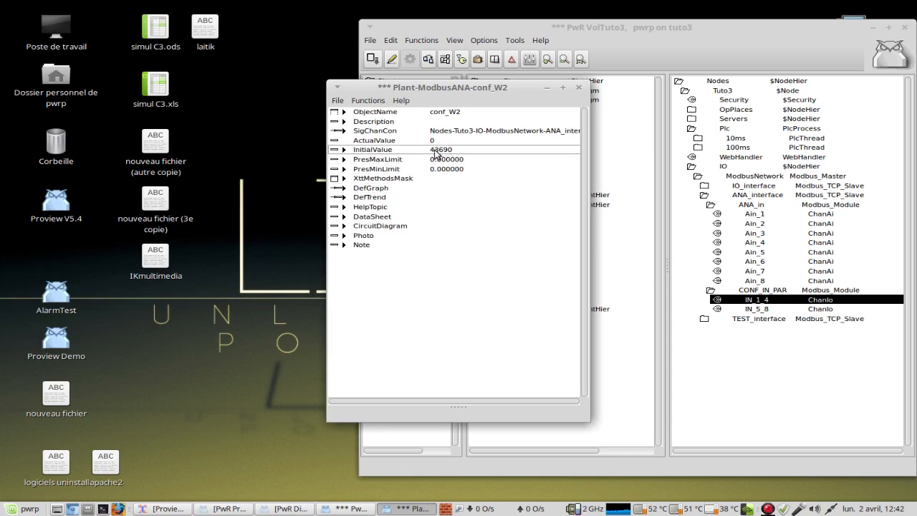
{"action": "left_click", "coordinate": [578, 89]}
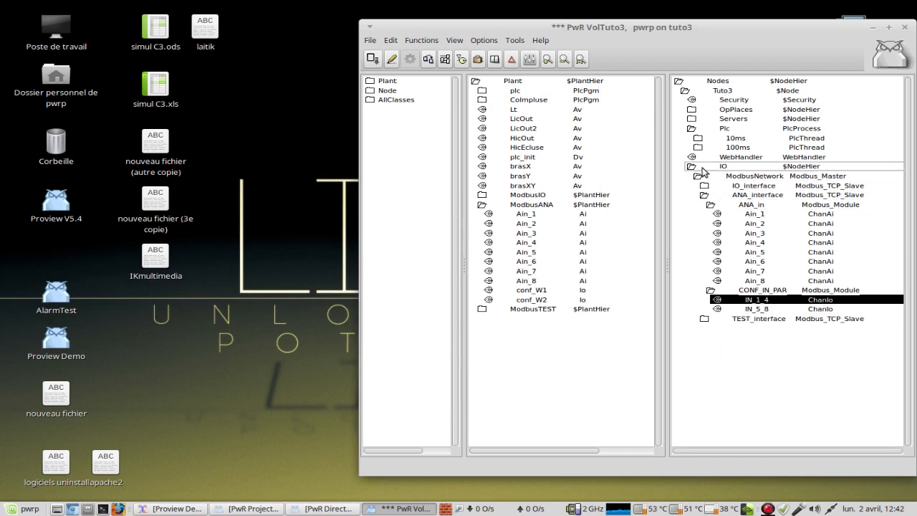
Expand OpPlaces and its Op place, leave edit mode, and open the graph of the modbusTCP2 object.
{"action": "left_click", "coordinate": [692, 109]}
{"action": "left_click", "coordinate": [698, 119]}
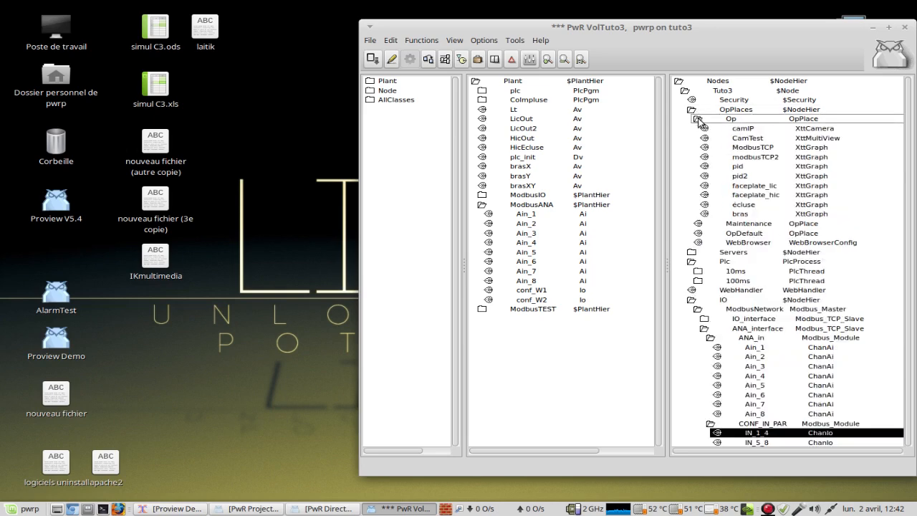
{"action": "left_click", "coordinate": [390, 58]}
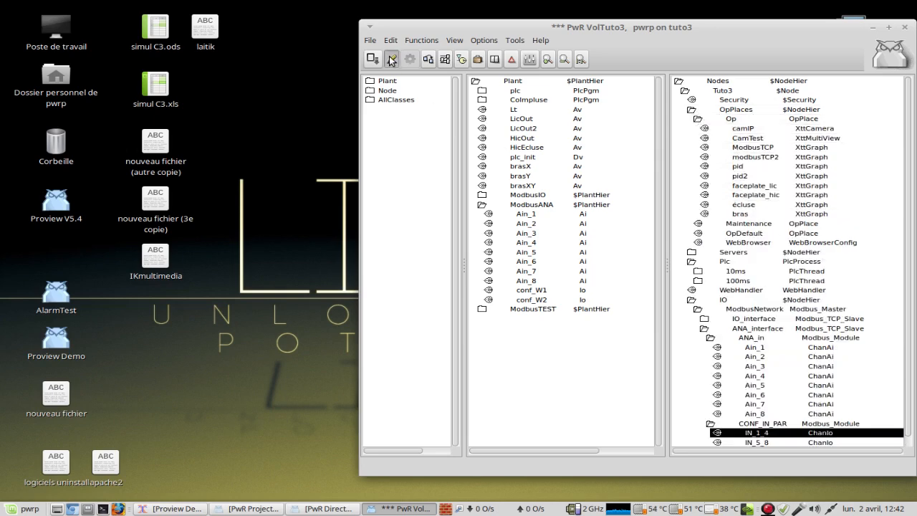
{"action": "left_click", "coordinate": [349, 288]}
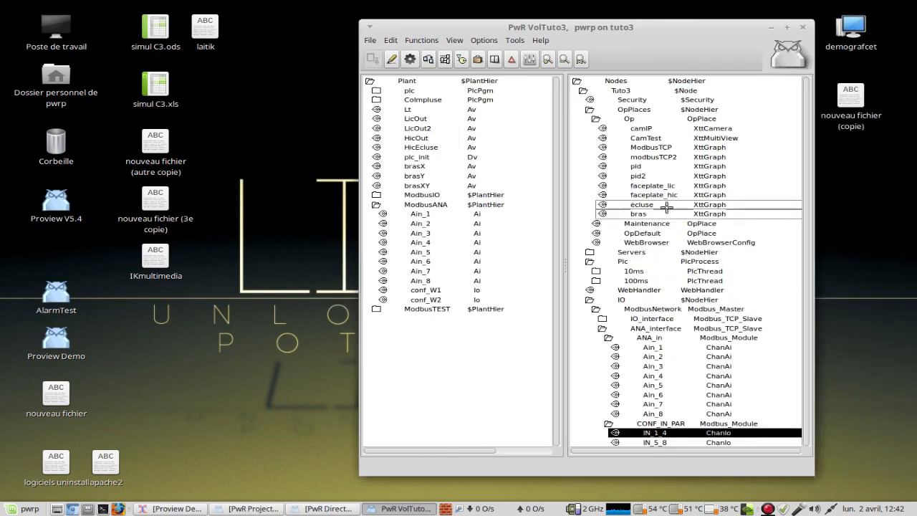
{"action": "right_click", "coordinate": [659, 159]}
{"action": "left_click", "coordinate": [704, 206]}
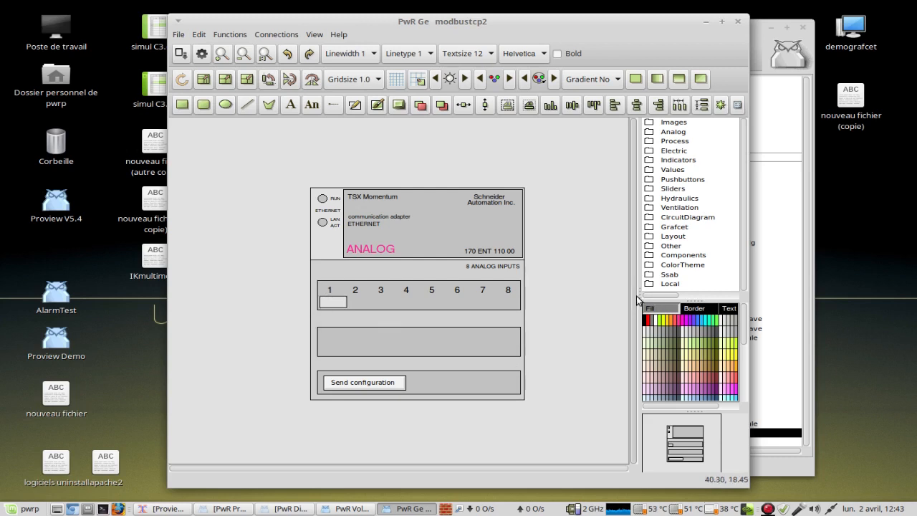
Show the plant hierarchy beside the graph, select Ain_1 under ModbusANA, and check the Value.Attribute of the value field for input 1.
{"action": "left_click_drag", "start_coordinate": [638, 290], "coordinate": [587, 289]}
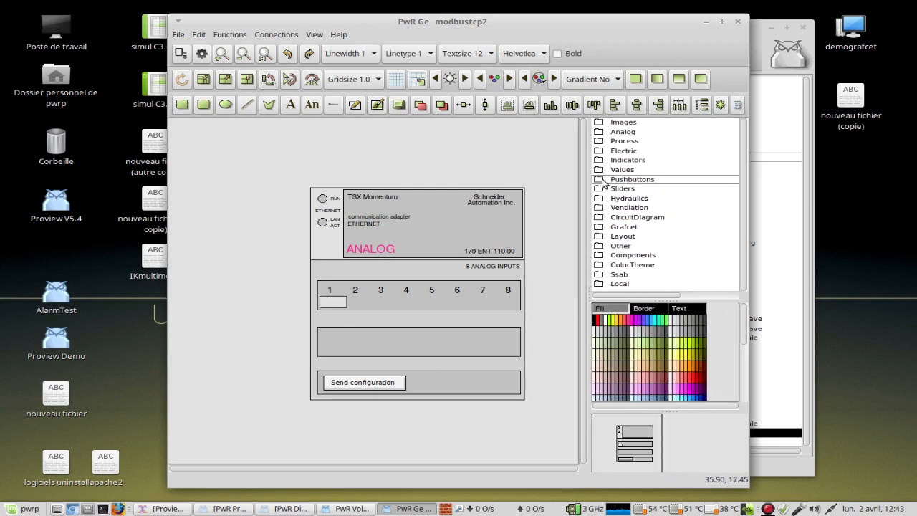
{"action": "left_click", "coordinate": [720, 106]}
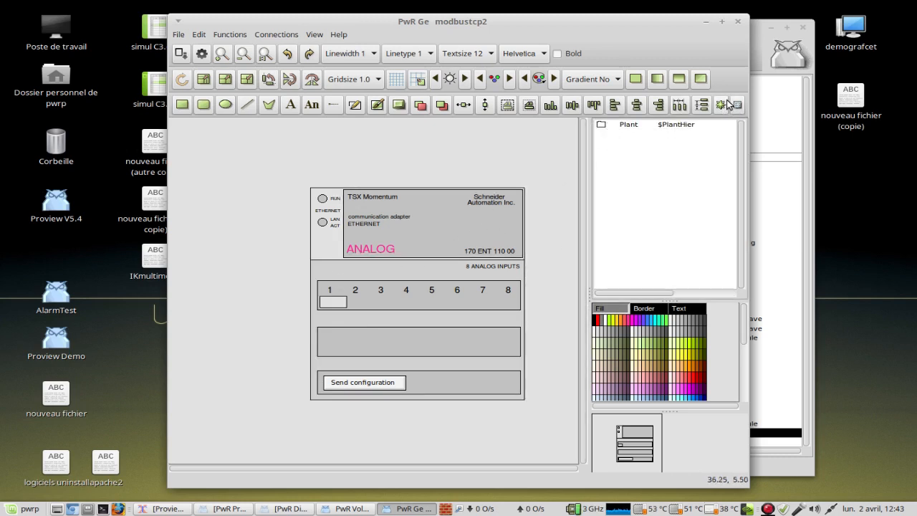
{"action": "left_click", "coordinate": [600, 124]}
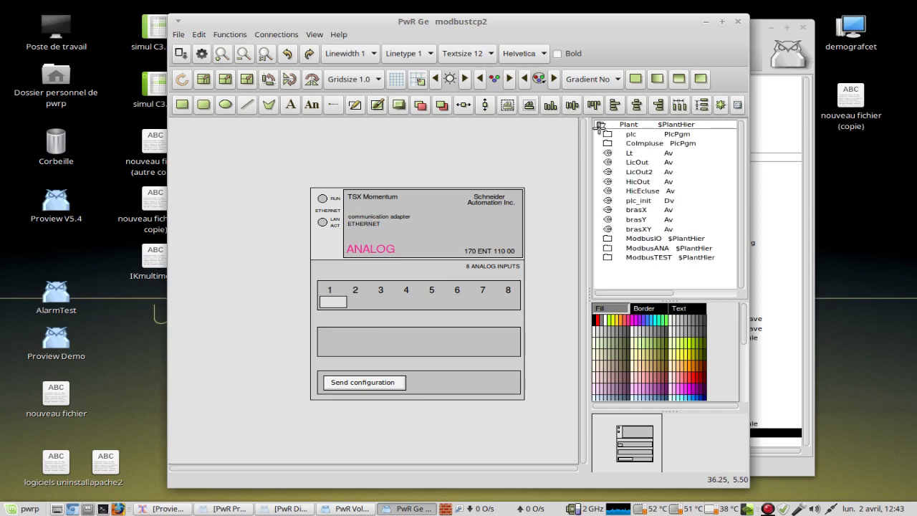
{"action": "left_click", "coordinate": [608, 249]}
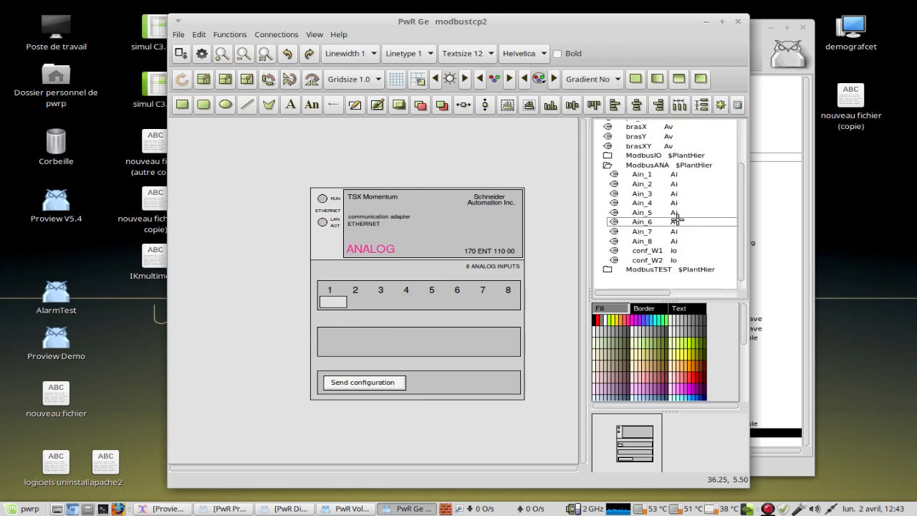
{"action": "left_click", "coordinate": [642, 177]}
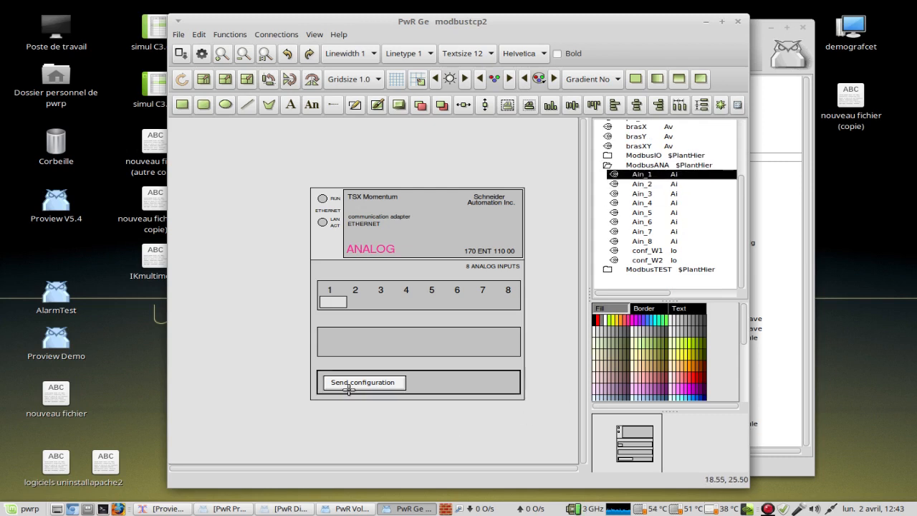
{"action": "double_click", "coordinate": [334, 300]}
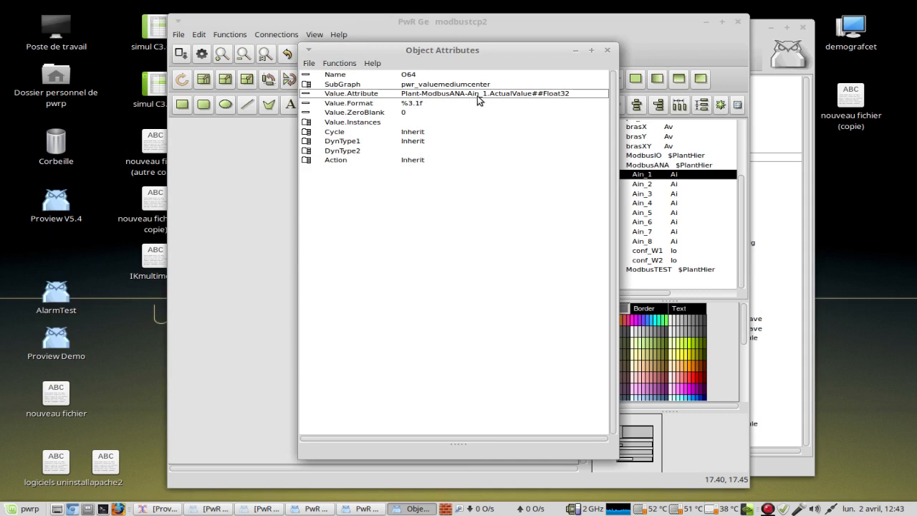
{"action": "left_click", "coordinate": [607, 50]}
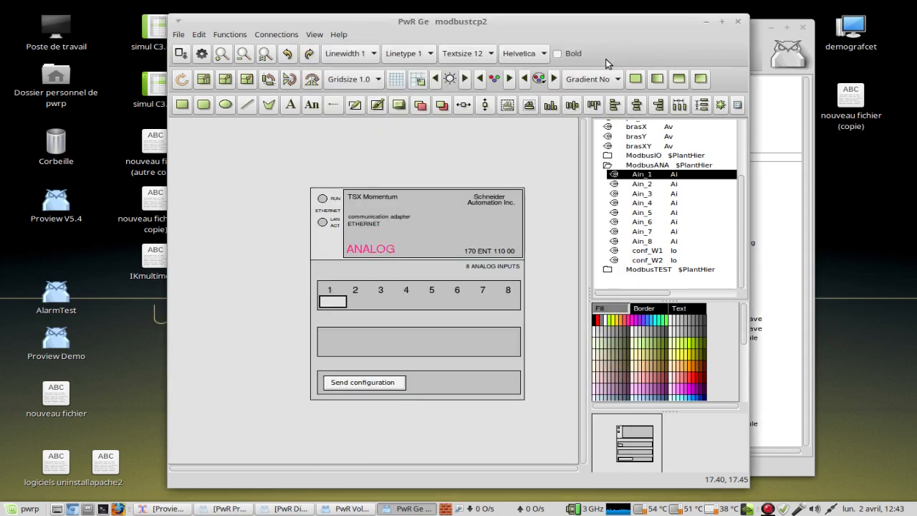
Open the attributes of the Send configuration button and enlarge the window to read its full StoDig.Attribute path.
{"action": "double_click", "coordinate": [371, 383]}
{"action": "left_click_drag", "start_coordinate": [523, 48], "coordinate": [314, 18]}
{"action": "left_click_drag", "start_coordinate": [423, 178], "coordinate": [543, 178]}
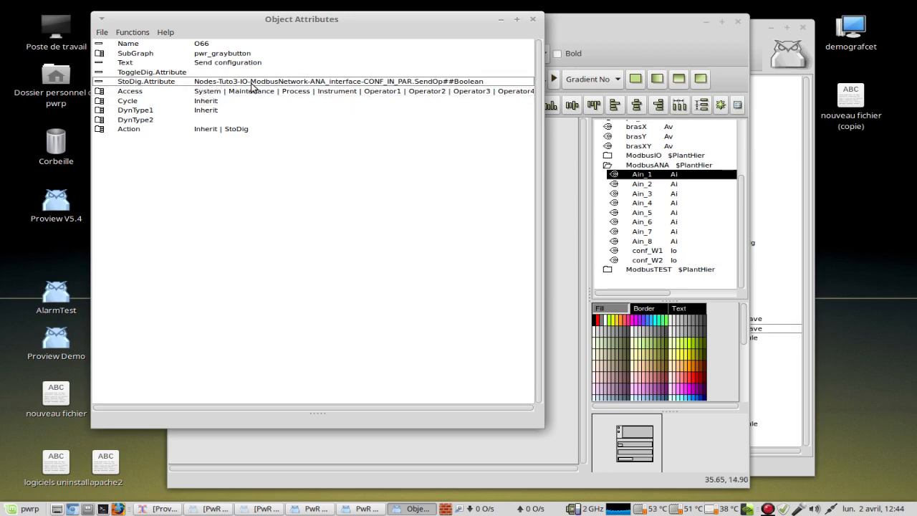
Show the attributes of the CONF_IN_PAR module under ANA_interface in the node hierarchy and select SendOp.
{"action": "left_click", "coordinate": [761, 39]}
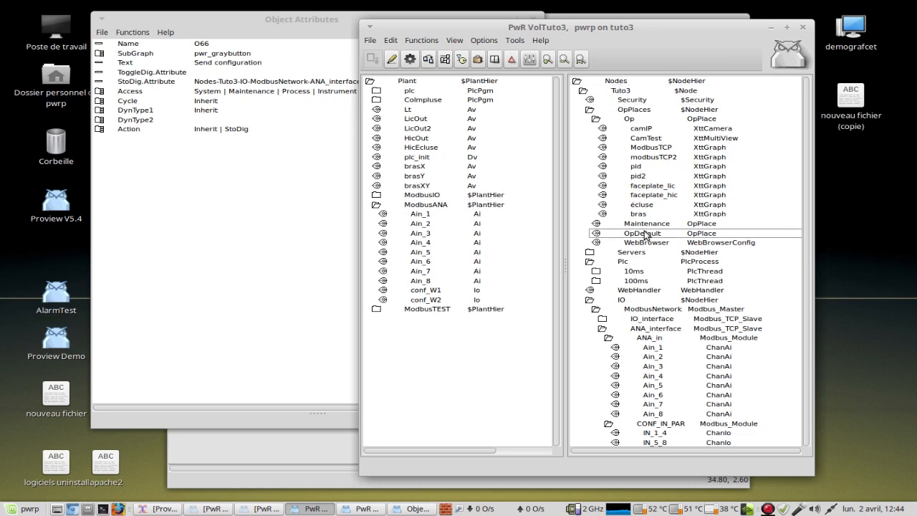
{"action": "scroll", "coordinate": [645, 234], "scroll_direction": "down", "scroll_amount": 5}
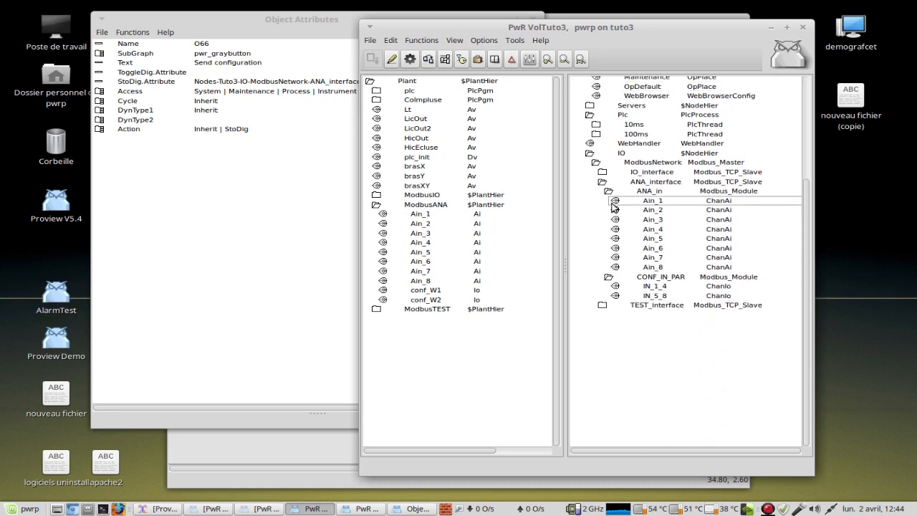
{"action": "left_click", "coordinate": [607, 277]}
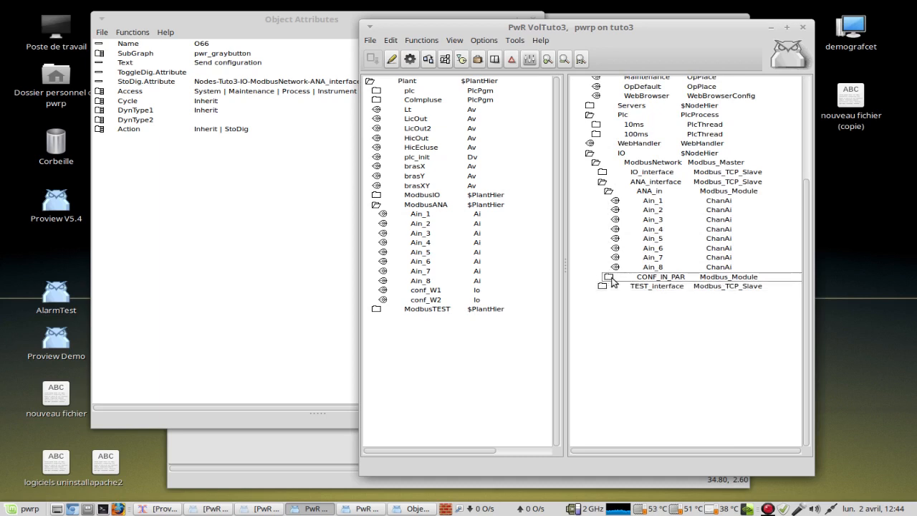
{"action": "left_click", "coordinate": [628, 278]}
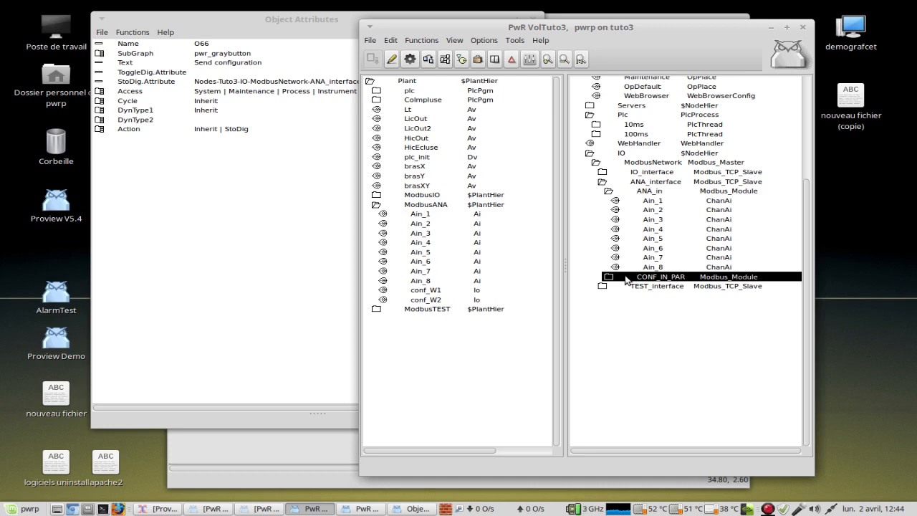
{"action": "key", "text": "shift+Right"}
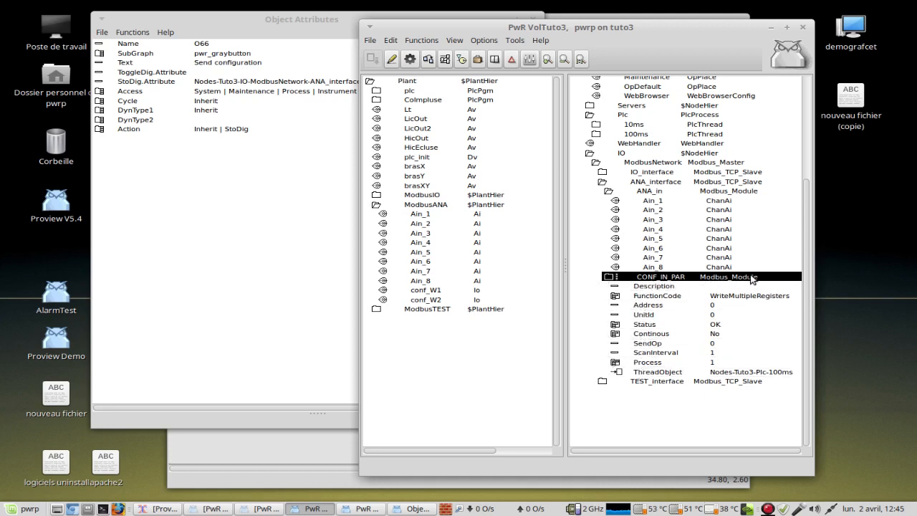
{"action": "left_click", "coordinate": [664, 347]}
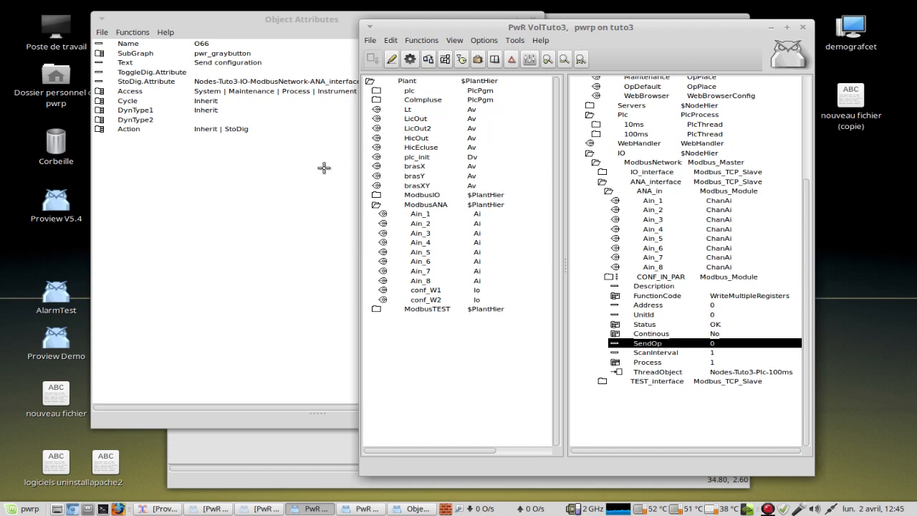
Close the Send configuration button's attributes and the modbusTCP2 graph without saving, and collapse the CONF_IN_PAR module.
{"action": "left_click", "coordinate": [245, 27]}
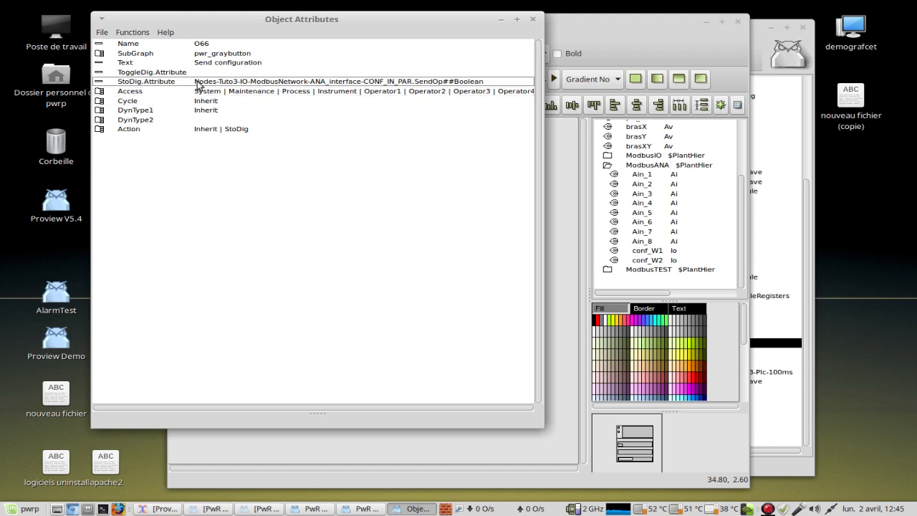
{"action": "left_click", "coordinate": [533, 19]}
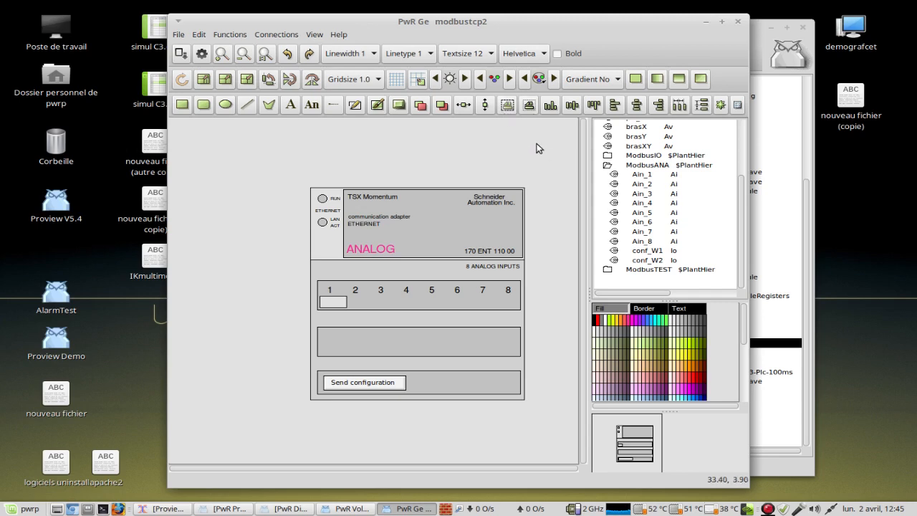
{"action": "left_click", "coordinate": [739, 22]}
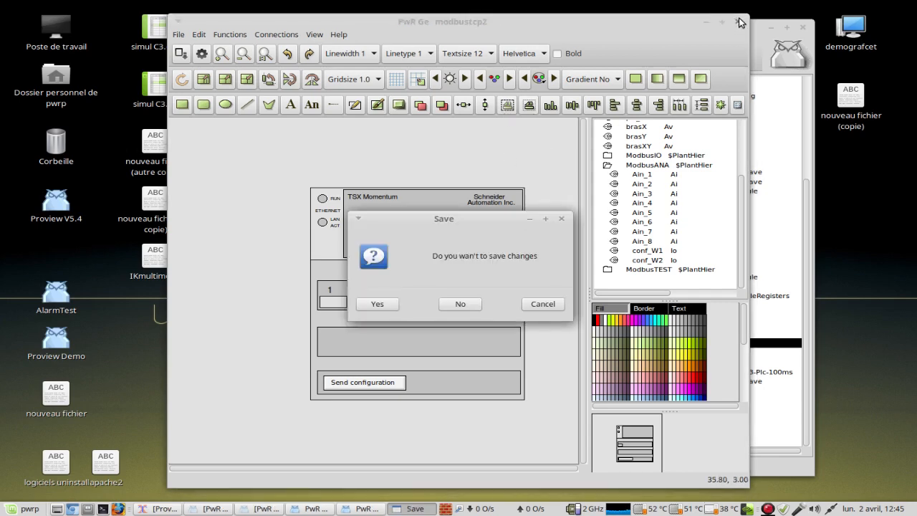
{"action": "left_click", "coordinate": [462, 305]}
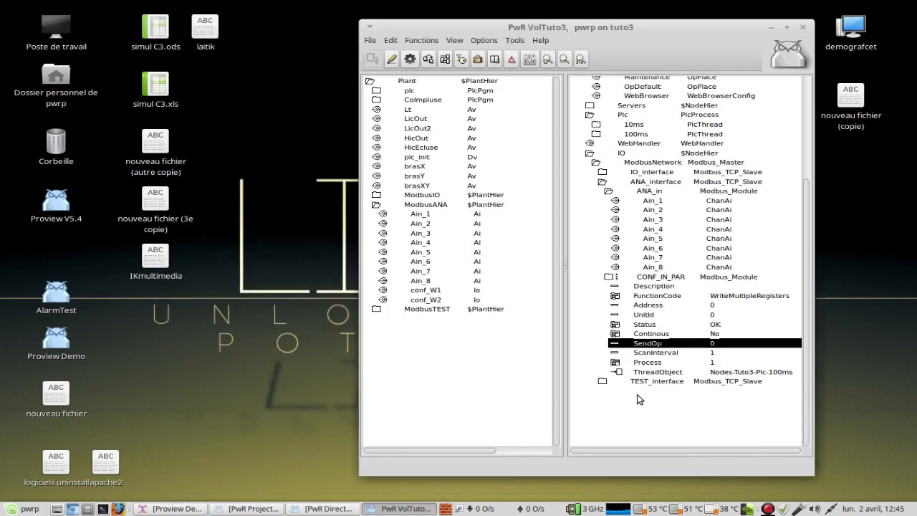
{"action": "left_click", "coordinate": [607, 277]}
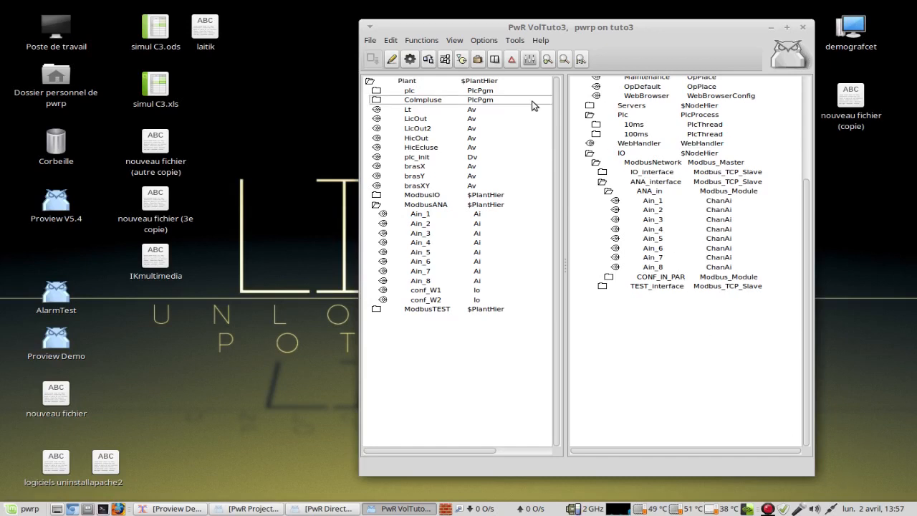
Open the Runtime Monitor and start the runtime on pc-dev2.
{"action": "left_click", "coordinate": [516, 40]}
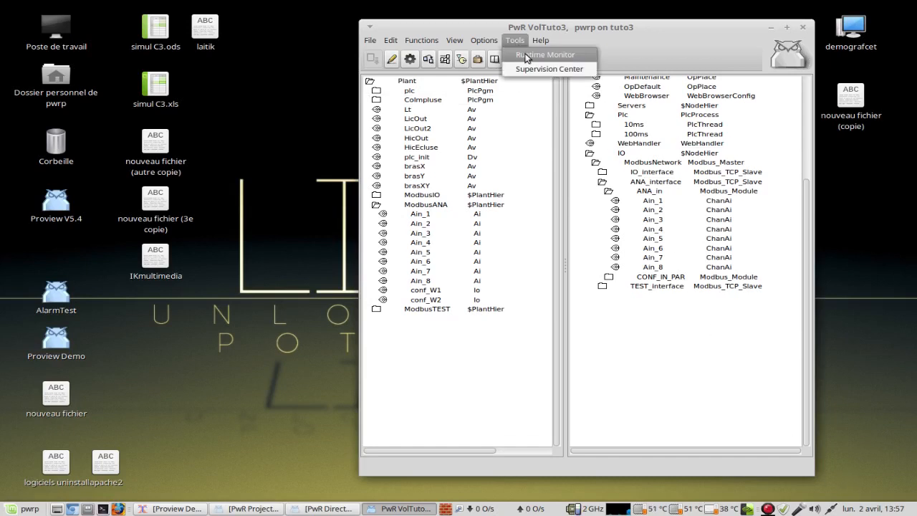
{"action": "left_click", "coordinate": [525, 54]}
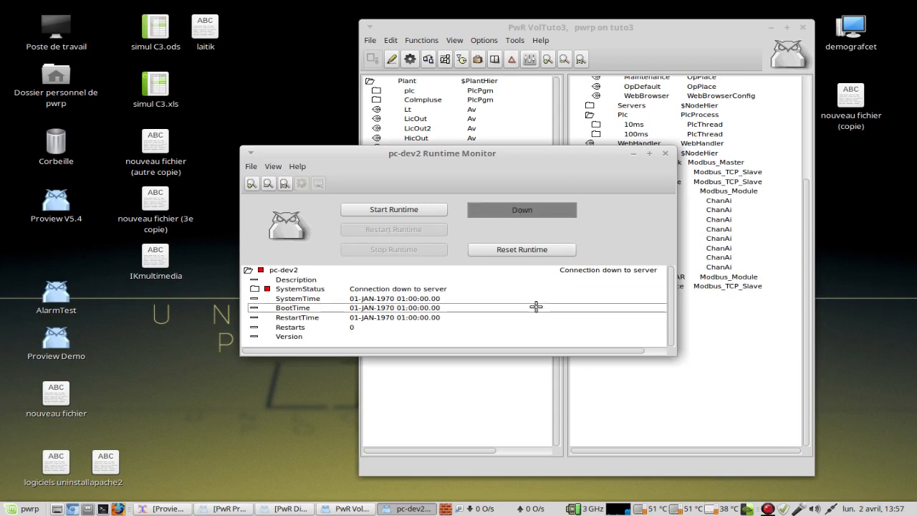
{"action": "left_click", "coordinate": [394, 210]}
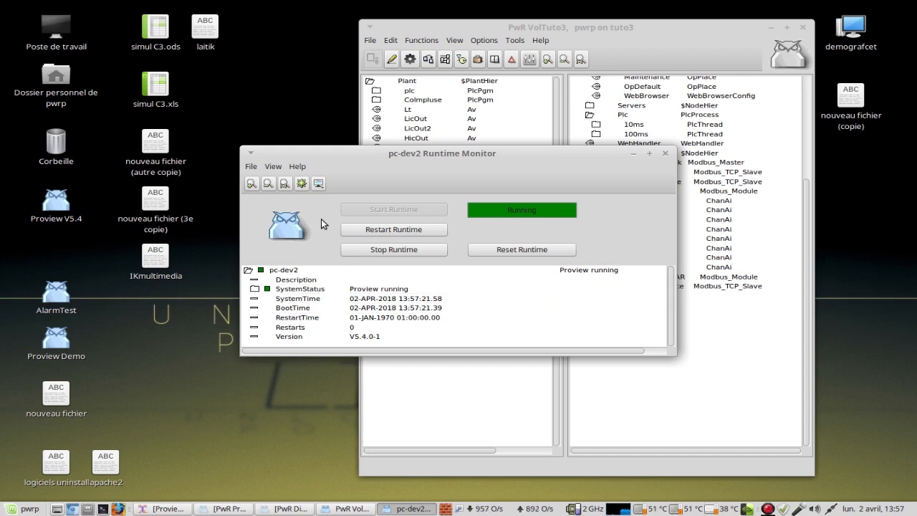
Launch the operator environment from the Runtime Monitor with the operator place Nodes-Tuto3-OpPlaces-Op.
{"action": "left_click", "coordinate": [318, 184]}
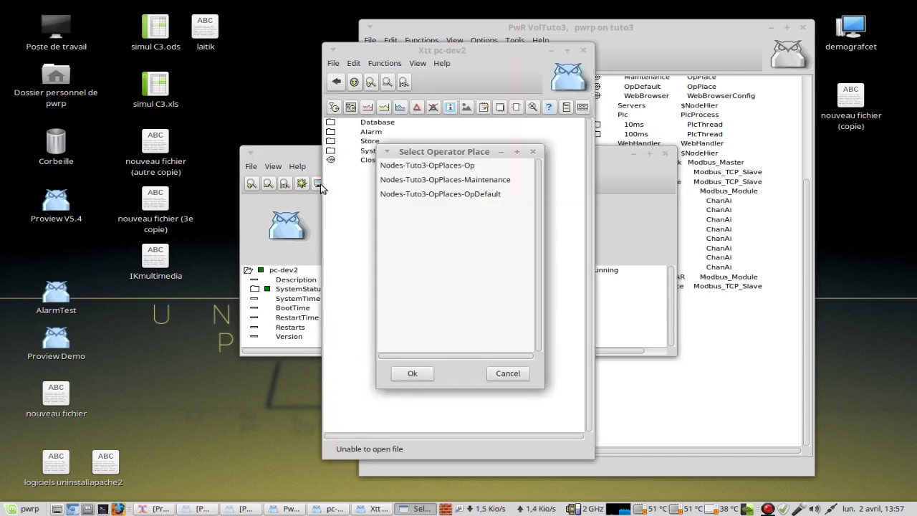
{"action": "left_click", "coordinate": [424, 166]}
{"action": "left_click", "coordinate": [422, 373]}
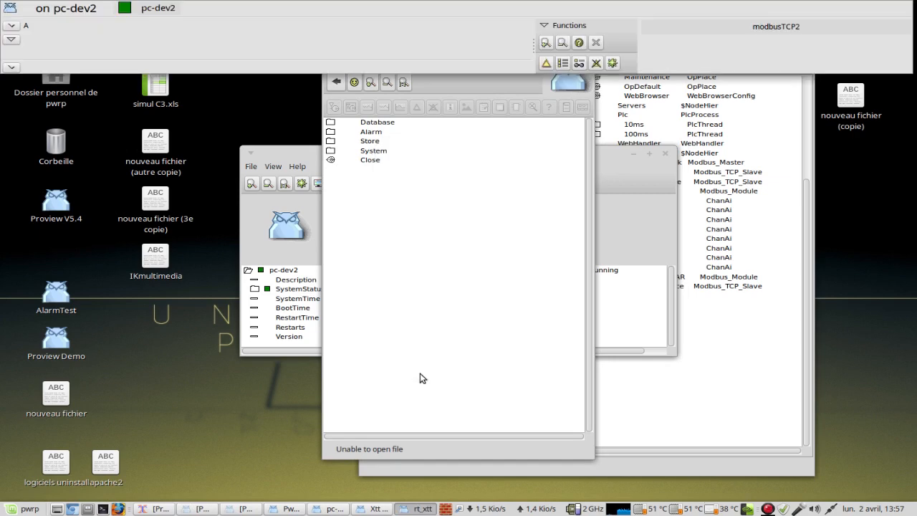
Open the modbusTCP2 operator graph and move it clear of the Xtt navigator.
{"action": "left_click", "coordinate": [814, 26]}
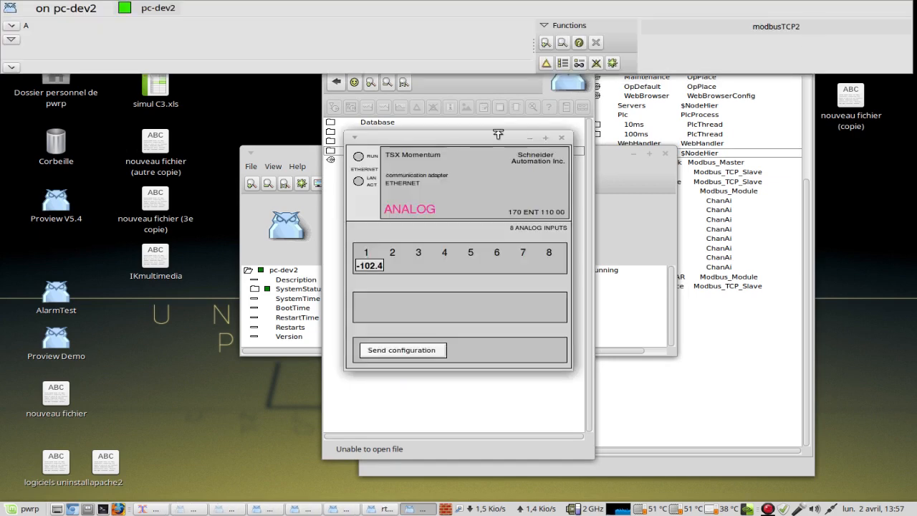
{"action": "left_click_drag", "start_coordinate": [480, 138], "coordinate": [136, 87]}
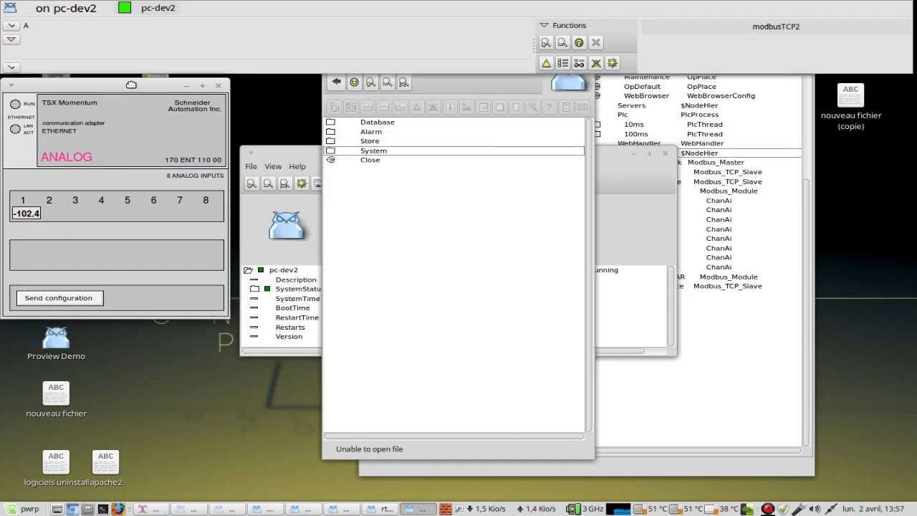
Browse the runtime database through Nodes, Tuto3, IO, ModbusNetwork and ANA_interface to list the channels under ANA_in.
{"action": "left_click", "coordinate": [331, 123]}
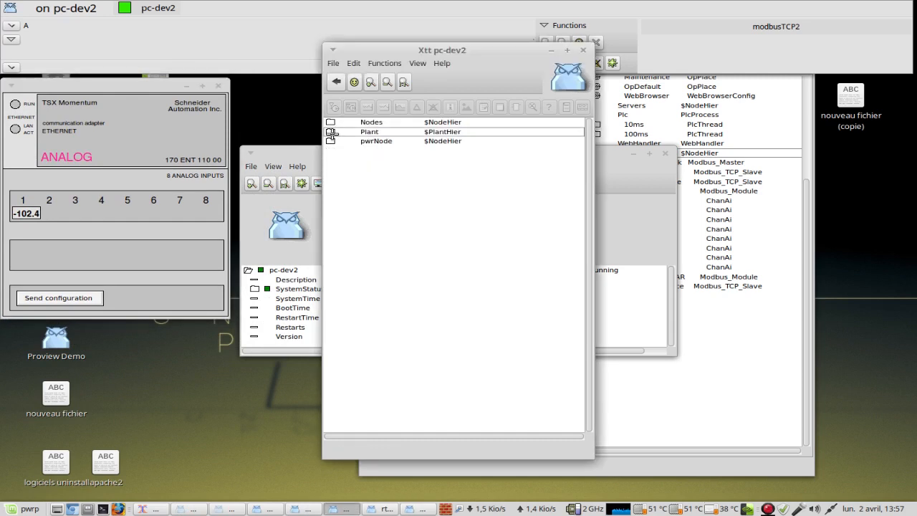
{"action": "left_click", "coordinate": [331, 123]}
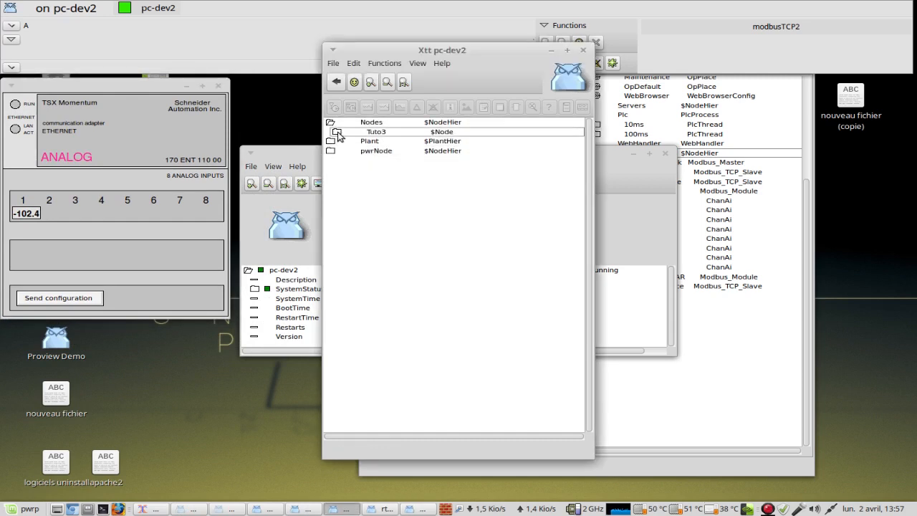
{"action": "left_click", "coordinate": [337, 133]}
{"action": "left_click", "coordinate": [344, 188]}
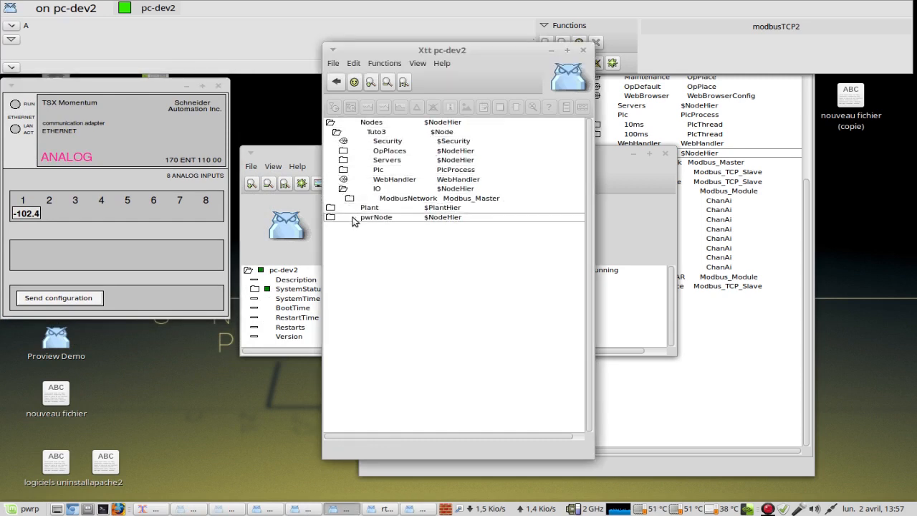
{"action": "left_click", "coordinate": [348, 199]}
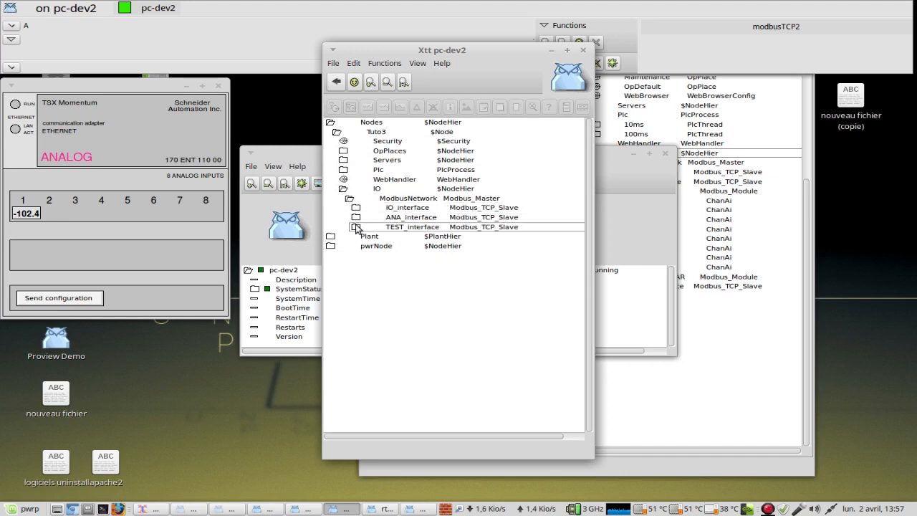
{"action": "left_click", "coordinate": [355, 218]}
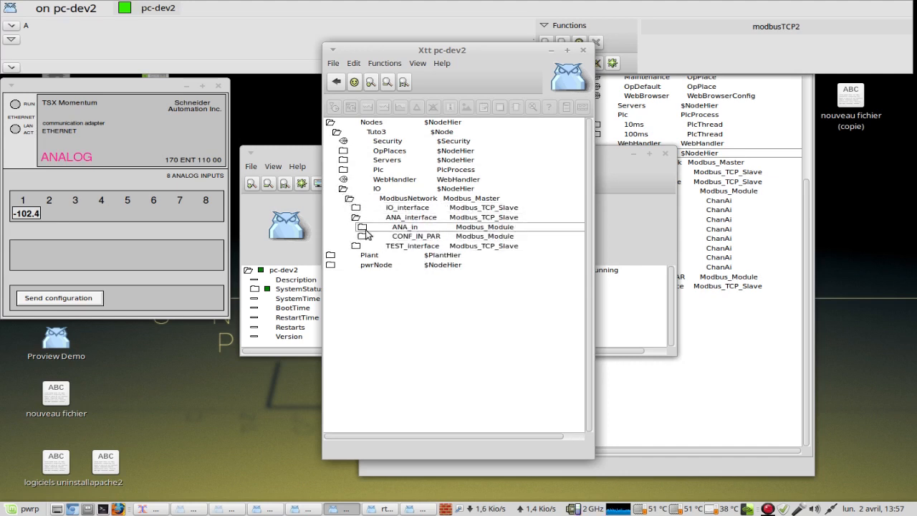
{"action": "left_click", "coordinate": [362, 227]}
Open the object graph of analog channel Ain_1 and move it away from the database list.
{"action": "left_click", "coordinate": [412, 238]}
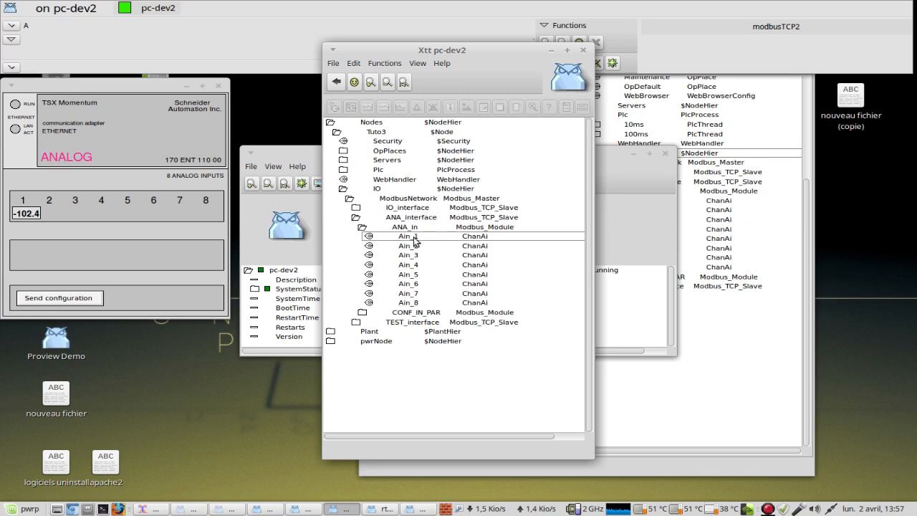
{"action": "right_click", "coordinate": [414, 238]}
{"action": "left_click", "coordinate": [441, 234]}
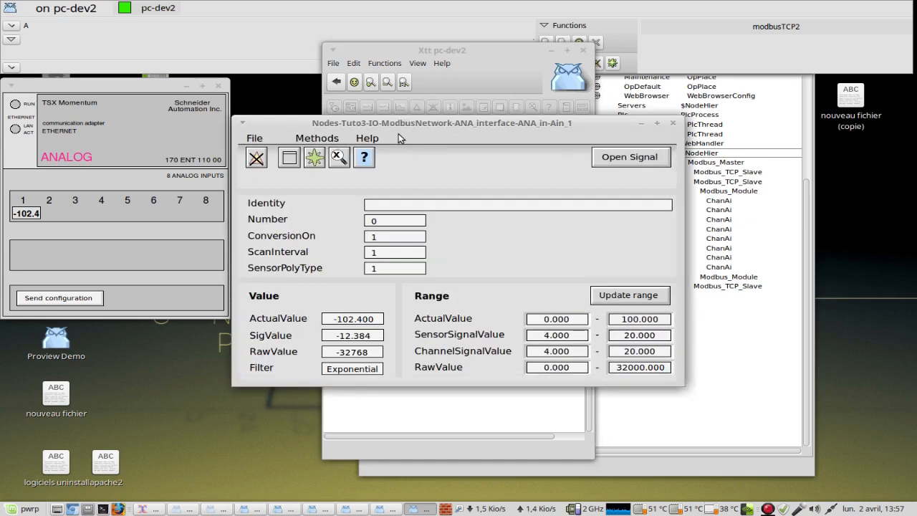
{"action": "left_click_drag", "start_coordinate": [400, 125], "coordinate": [623, 17]}
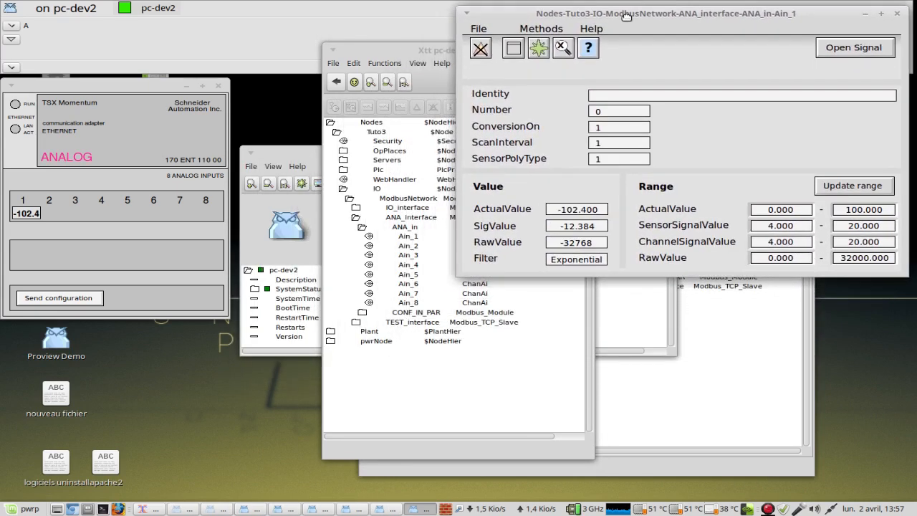
Open the Ain_1 channel's signal graph at reduced size, watch its trend beside the channel values, and close both graphs.
{"action": "left_click", "coordinate": [841, 52]}
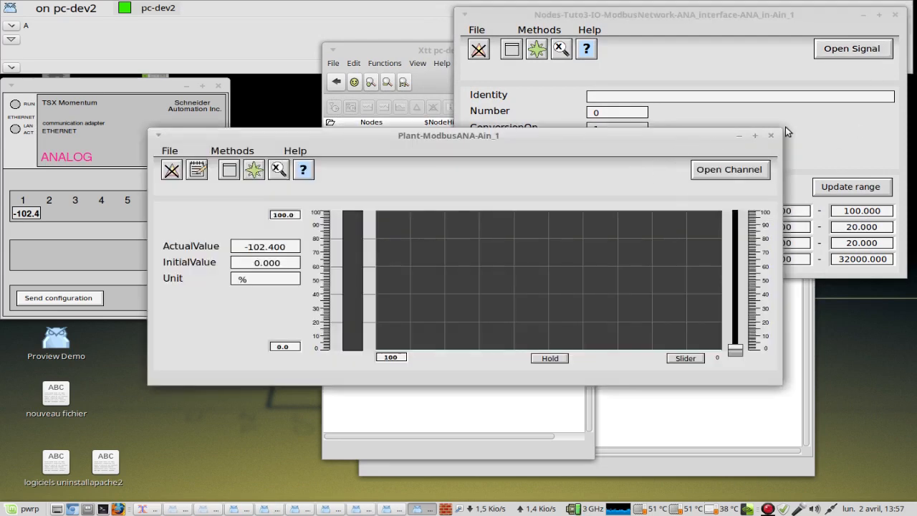
{"action": "left_click_drag", "start_coordinate": [779, 134], "coordinate": [686, 194]}
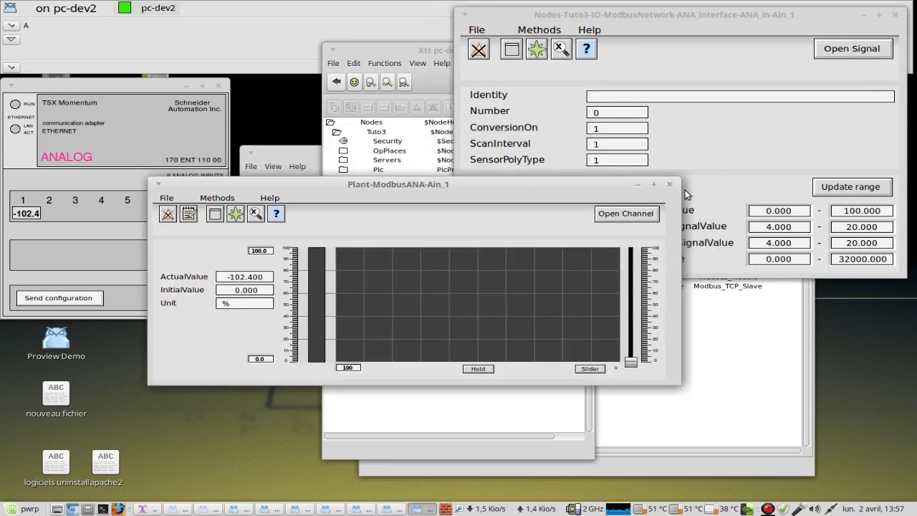
{"action": "left_click_drag", "start_coordinate": [508, 185], "coordinate": [662, 287]}
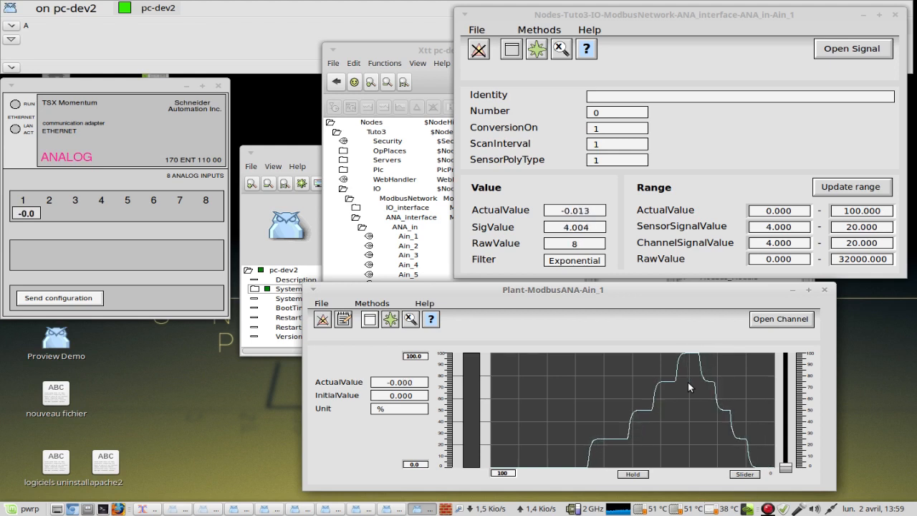
{"action": "left_click", "coordinate": [824, 290]}
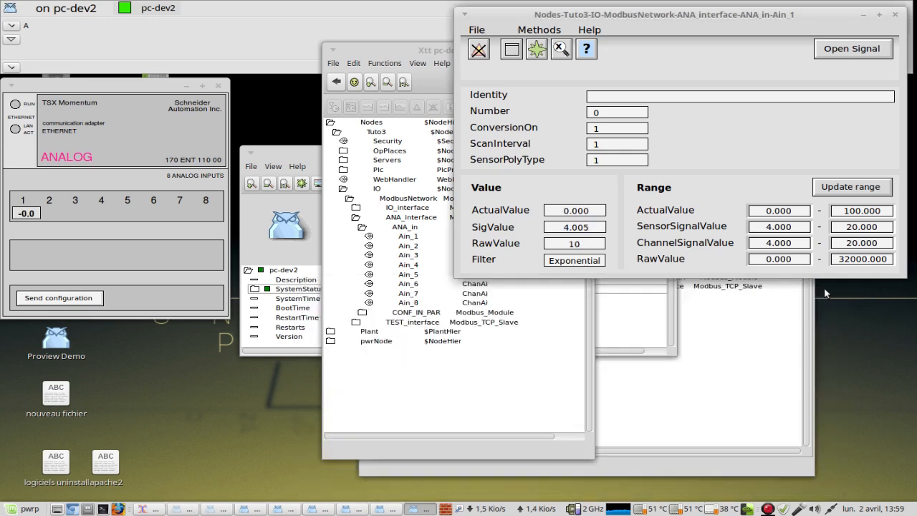
{"action": "left_click", "coordinate": [895, 15]}
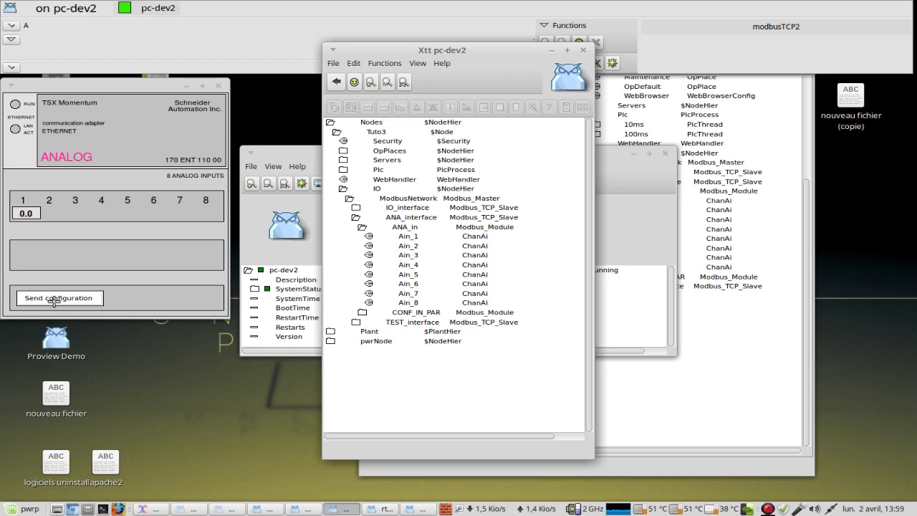
Open the CONF_IN_PAR module's attributes from the runtime database and place the window beside the navigator.
{"action": "left_click", "coordinate": [424, 341]}
{"action": "left_click", "coordinate": [418, 313]}
{"action": "right_click", "coordinate": [418, 315]}
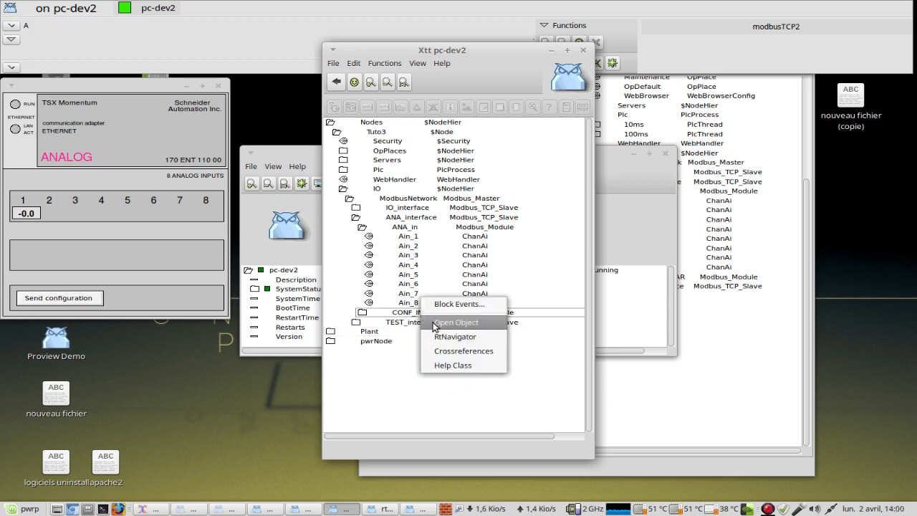
{"action": "left_click", "coordinate": [439, 328]}
{"action": "left_click_drag", "start_coordinate": [400, 80], "coordinate": [695, 86]}
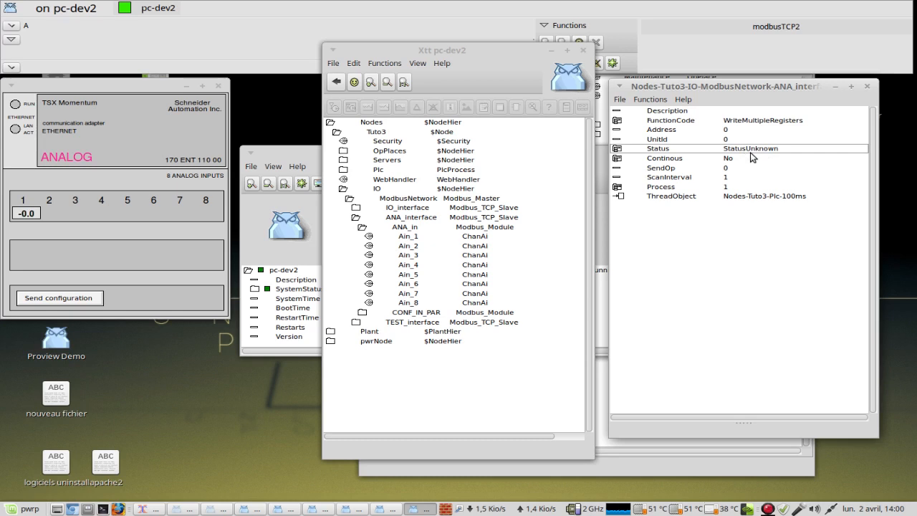
Send the configuration from the ANALOG graph twice while checking CONF_IN_PAR's Status and SendOp, and close the attributes.
{"action": "left_click", "coordinate": [62, 298]}
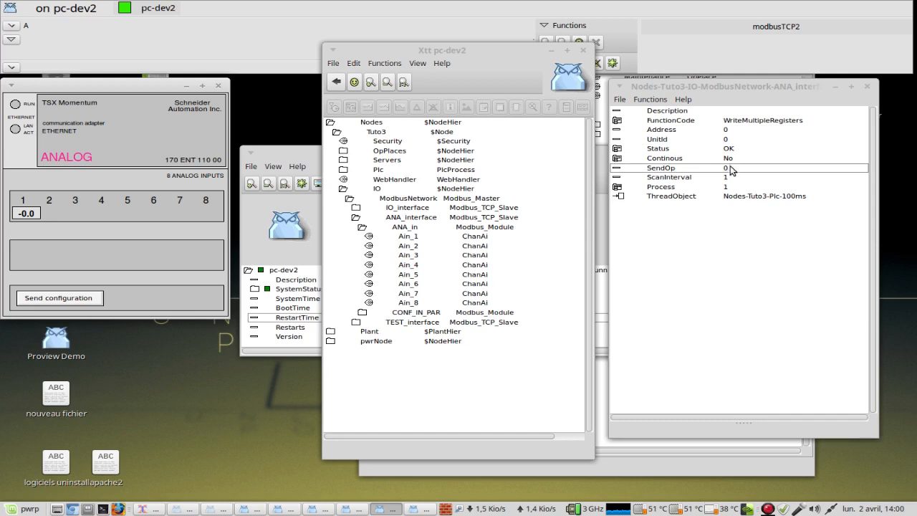
{"action": "left_click", "coordinate": [84, 300]}
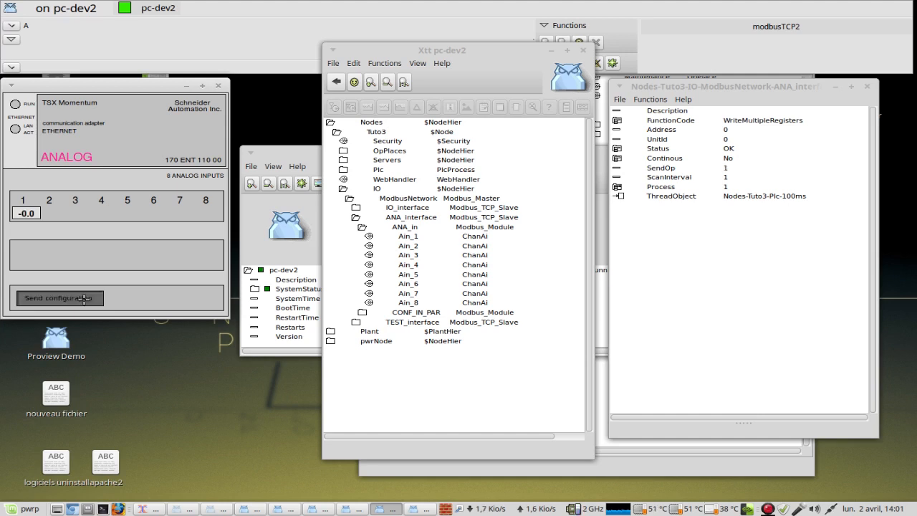
{"action": "left_click", "coordinate": [732, 169]}
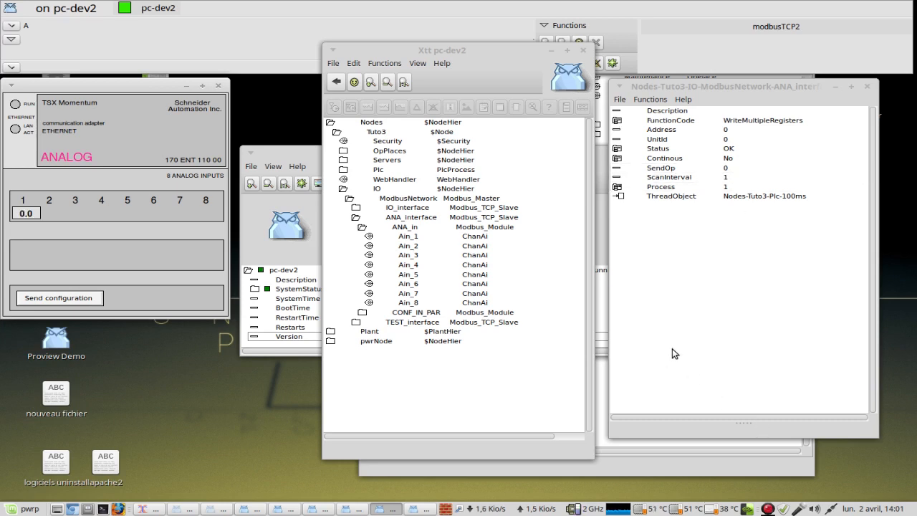
{"action": "left_click", "coordinate": [869, 87]}
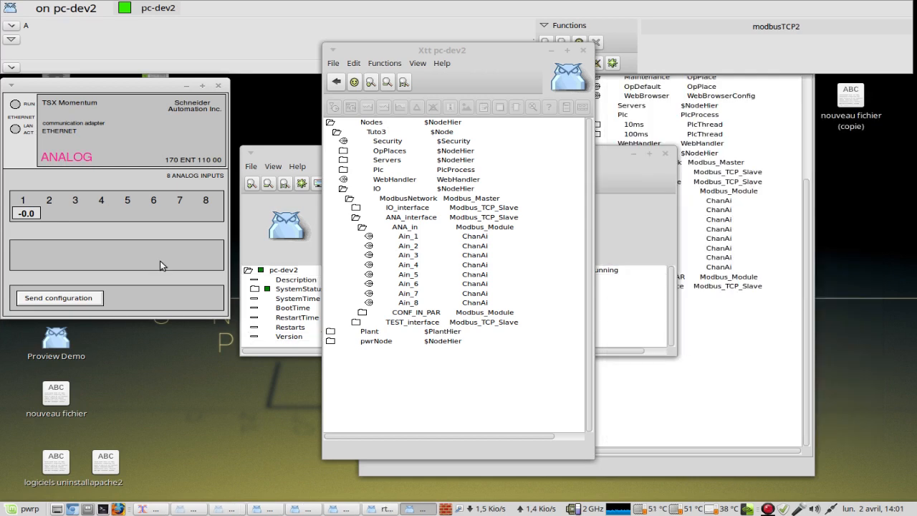
Close the Xtt navigator and exit the operator environment, confirming the closure.
{"action": "left_click", "coordinate": [582, 50]}
{"action": "left_click", "coordinate": [596, 43]}
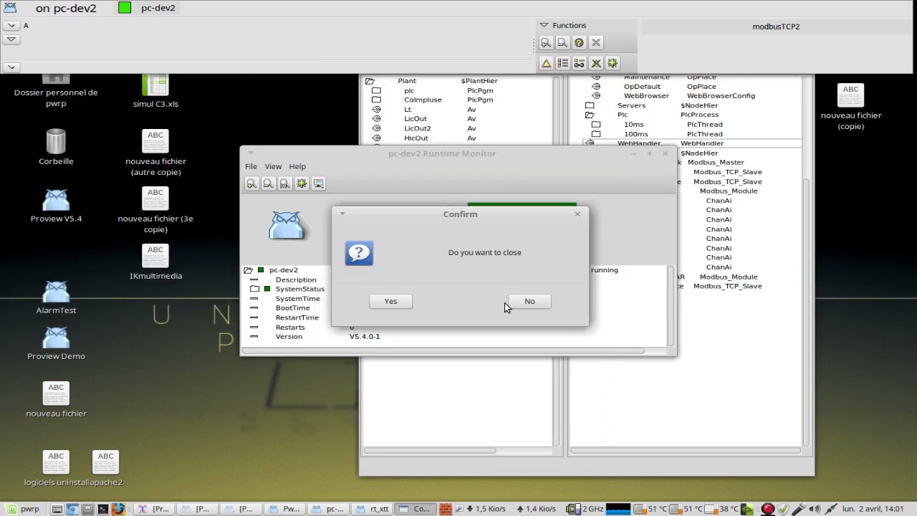
{"action": "left_click", "coordinate": [388, 304]}
Stop the runtime on pc-dev2 with confirmation and close the Runtime Monitor.
{"action": "left_click", "coordinate": [393, 250]}
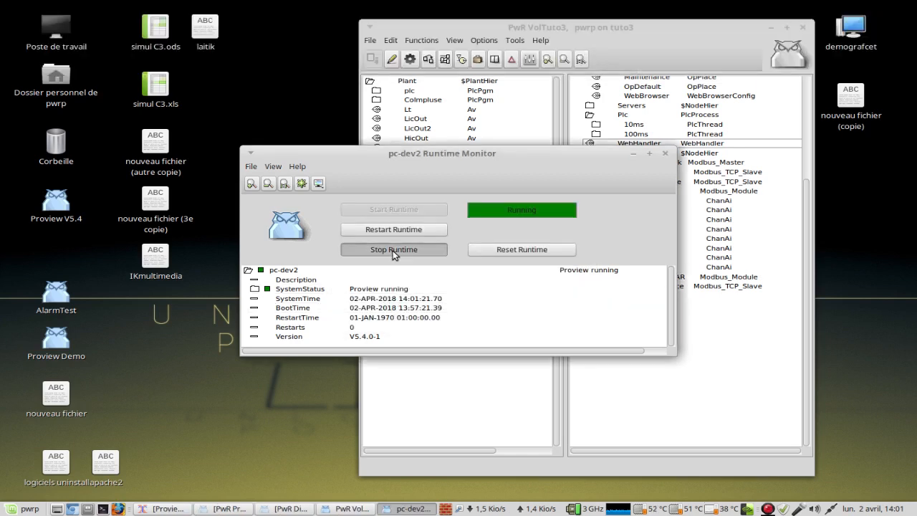
{"action": "left_click", "coordinate": [389, 301]}
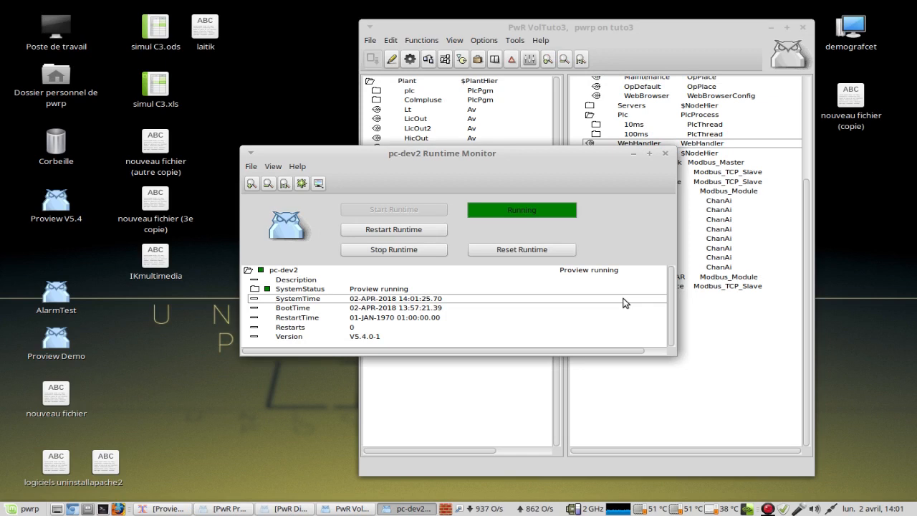
{"action": "left_click", "coordinate": [665, 152]}
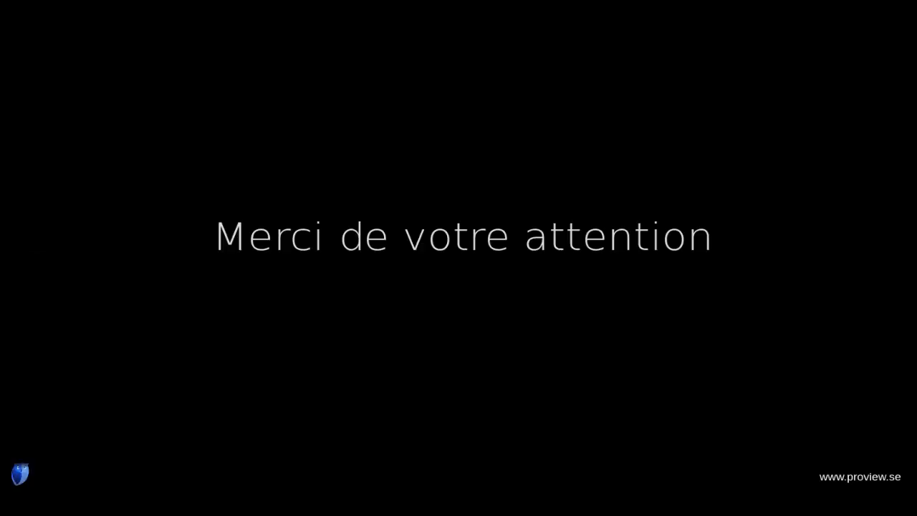